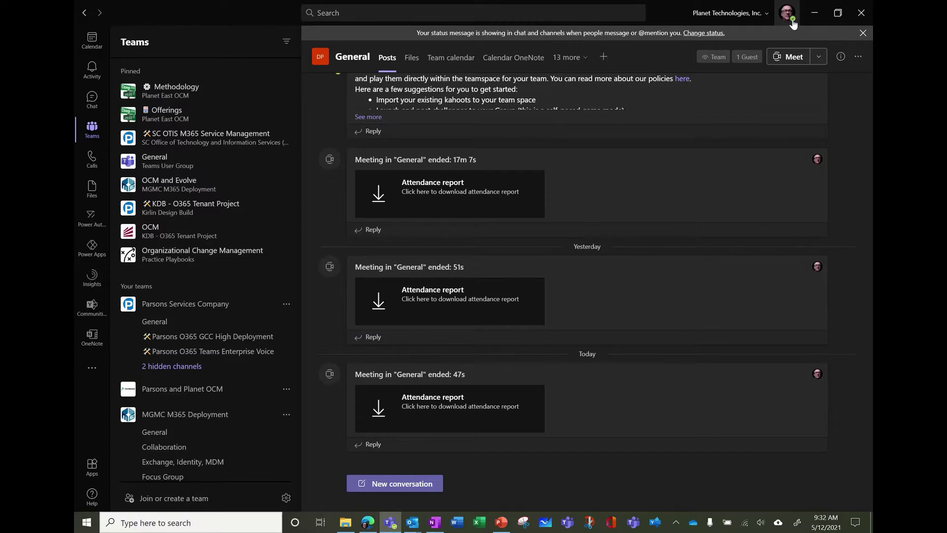
# - Check the current availability status and status message in the Teams profile menu
pyautogui.click(787, 15)
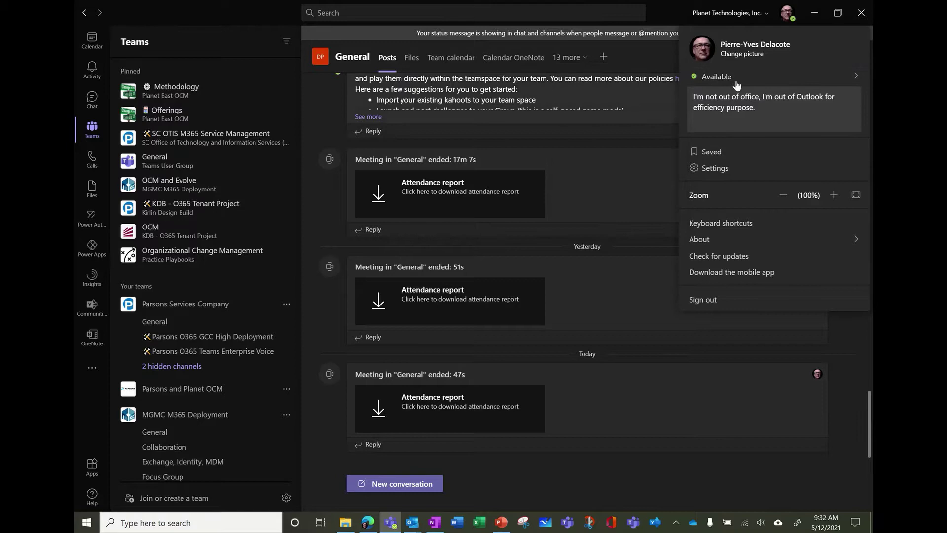
pyautogui.moveTo(736, 79)
pyautogui.click(853, 392)
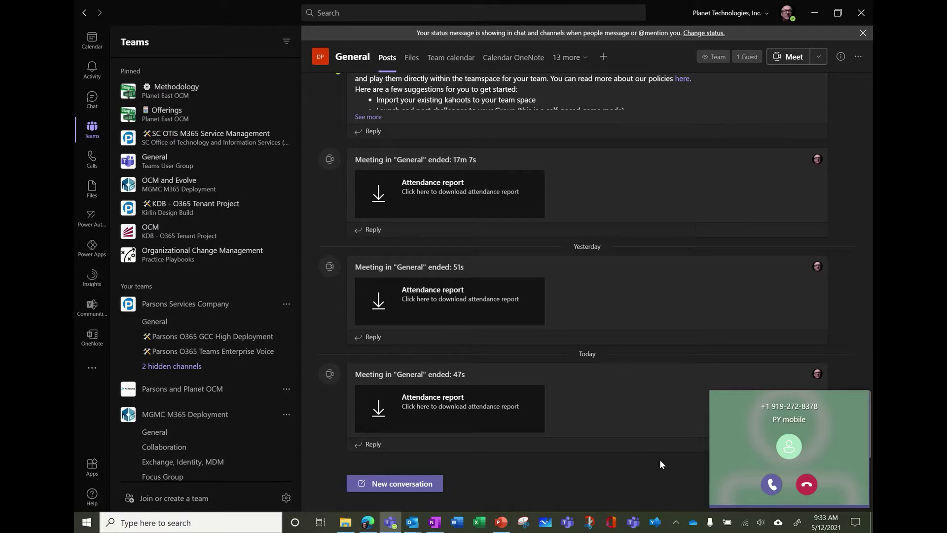
# - Answer the incoming mobile call and hang up
pyautogui.click(772, 484)
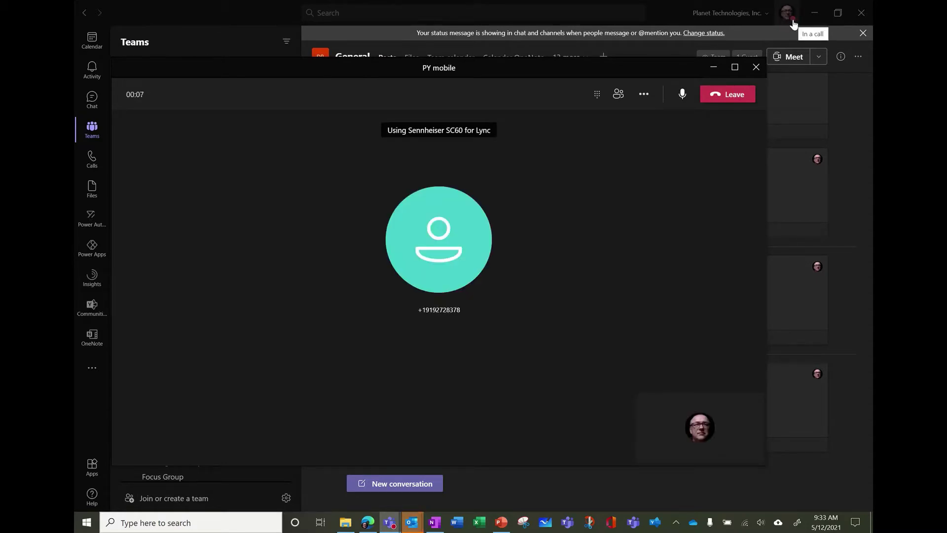
pyautogui.click(729, 95)
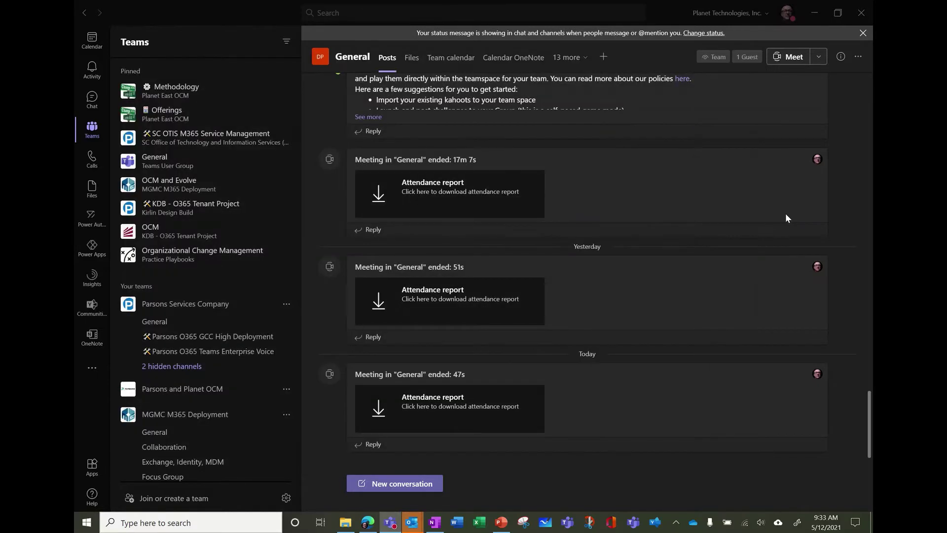
# - Start a new meeting in the General channel using computer audio
pyautogui.click(787, 57)
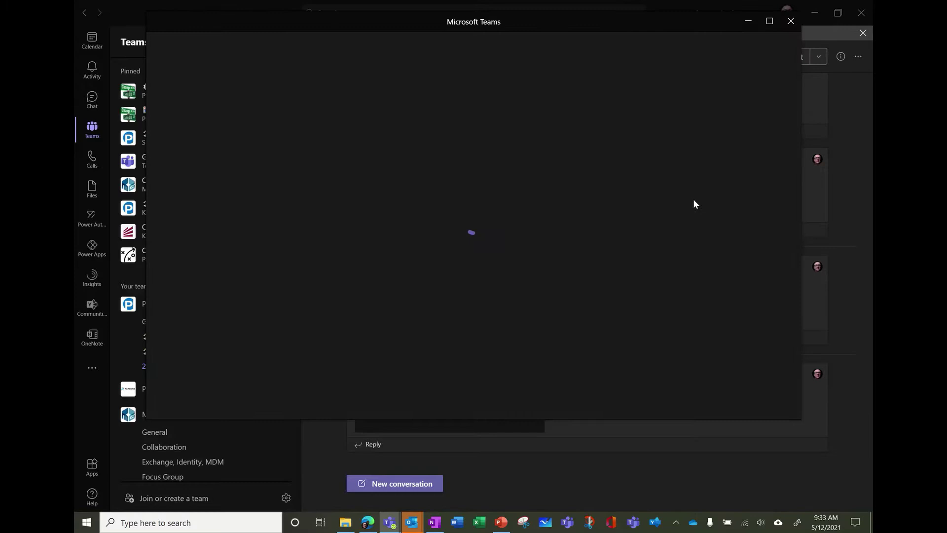
pyautogui.moveTo(635, 18); pyautogui.dragTo(555, 27)
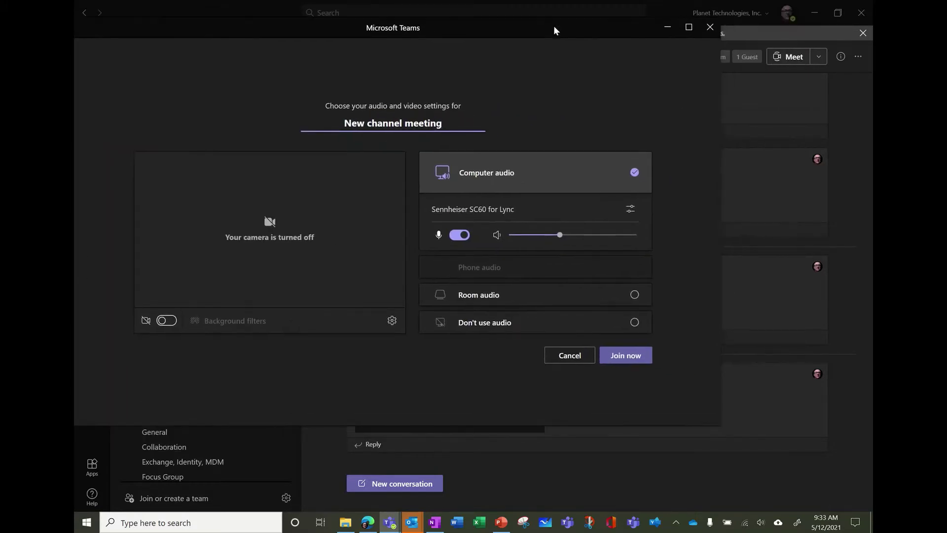
pyautogui.click(624, 357)
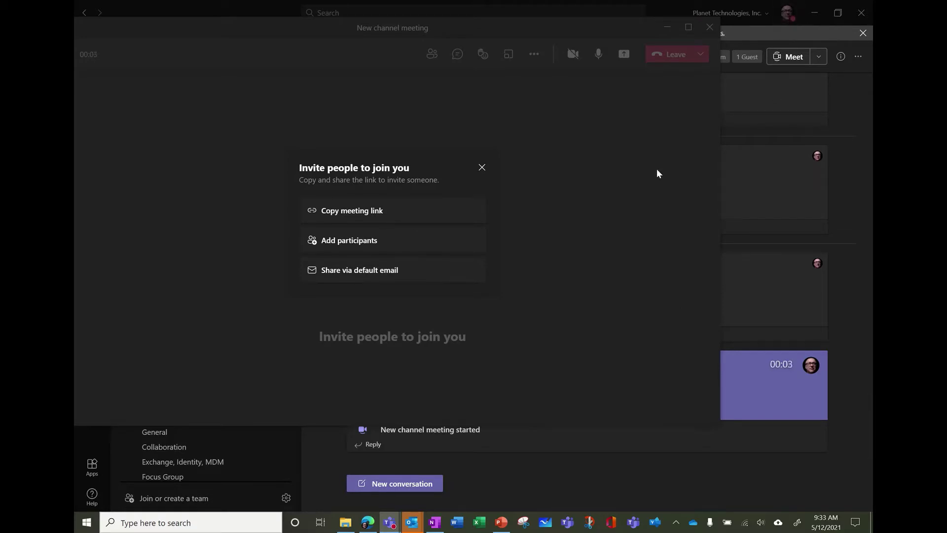
# - End the channel meeting for everyone
pyautogui.click(700, 55)
pyautogui.click(685, 93)
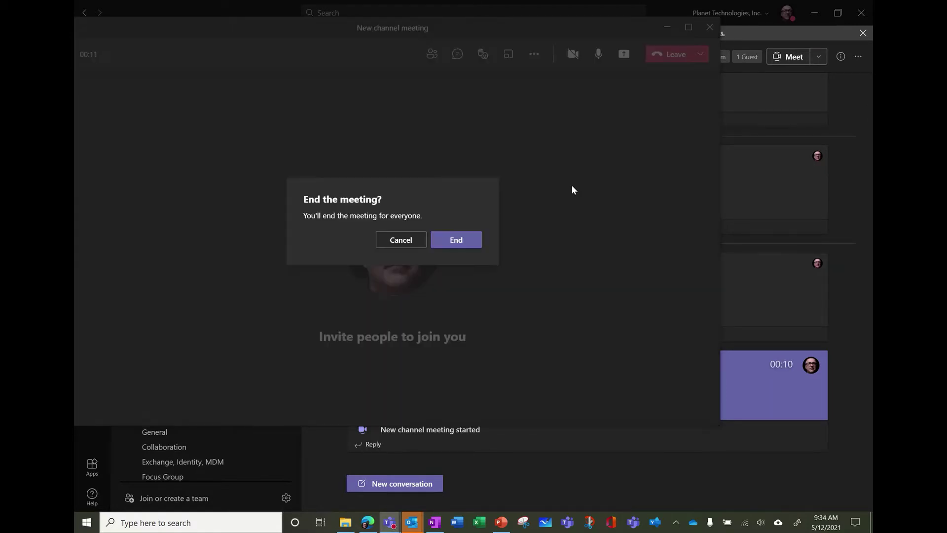
pyautogui.click(455, 244)
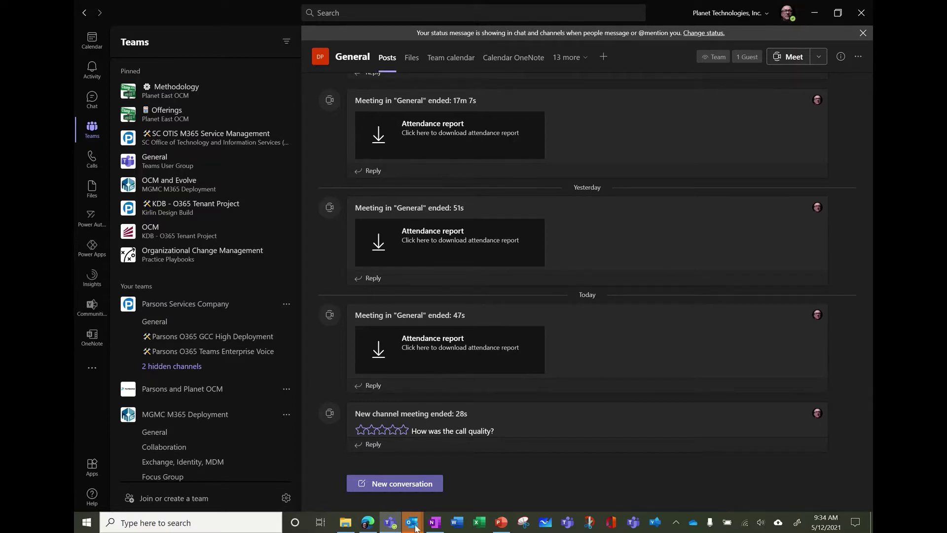
# - Switch to the Outlook calendar, set the Outside appointment's start time to 9:35 AM, and save it
pyautogui.moveTo(412, 522)
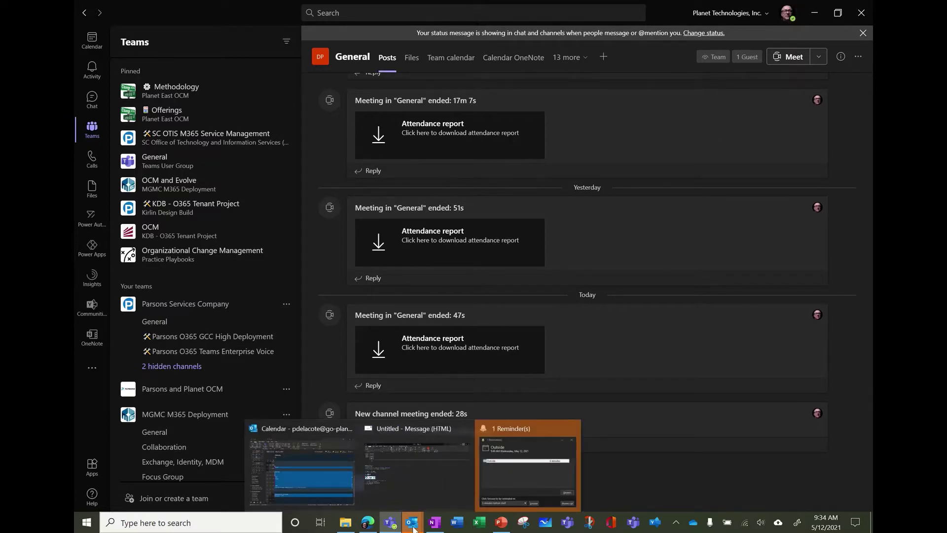
pyautogui.click(314, 469)
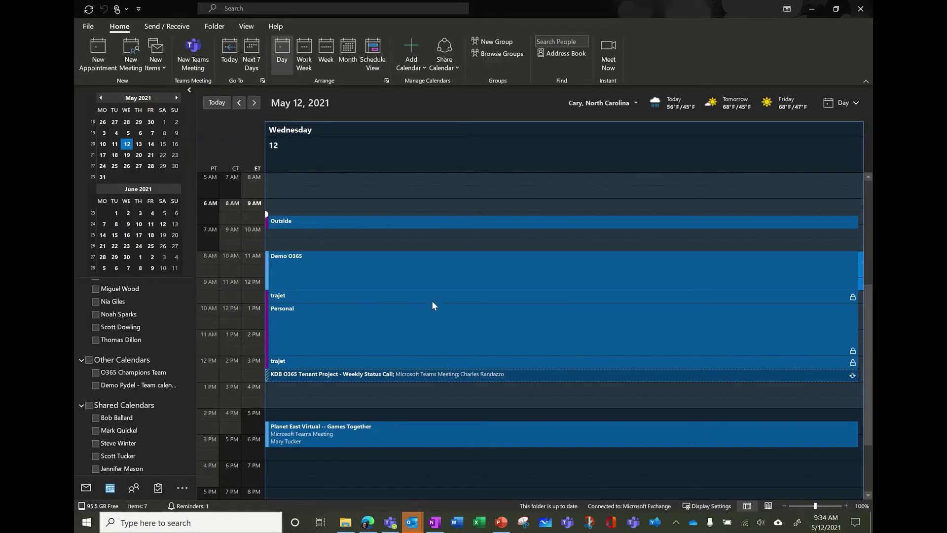
pyautogui.doubleClick(306, 223)
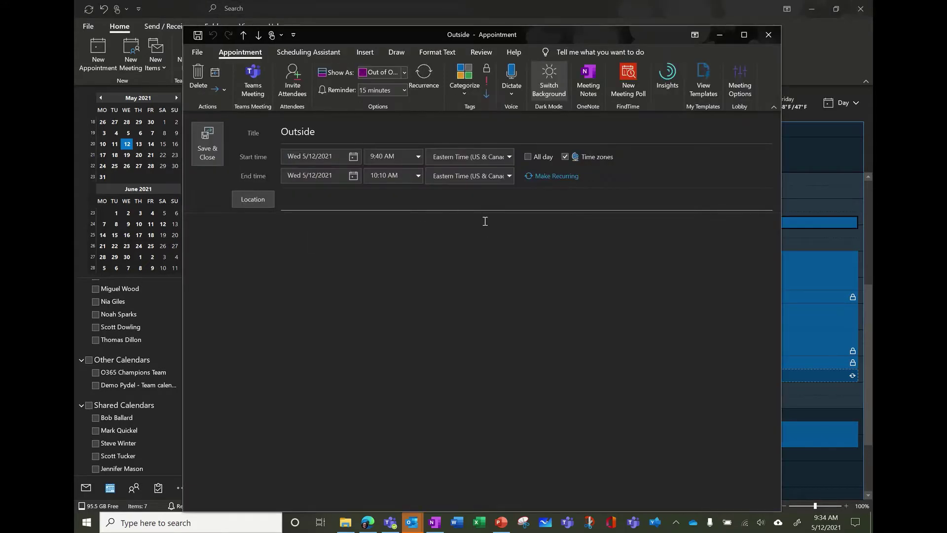
pyautogui.click(380, 156)
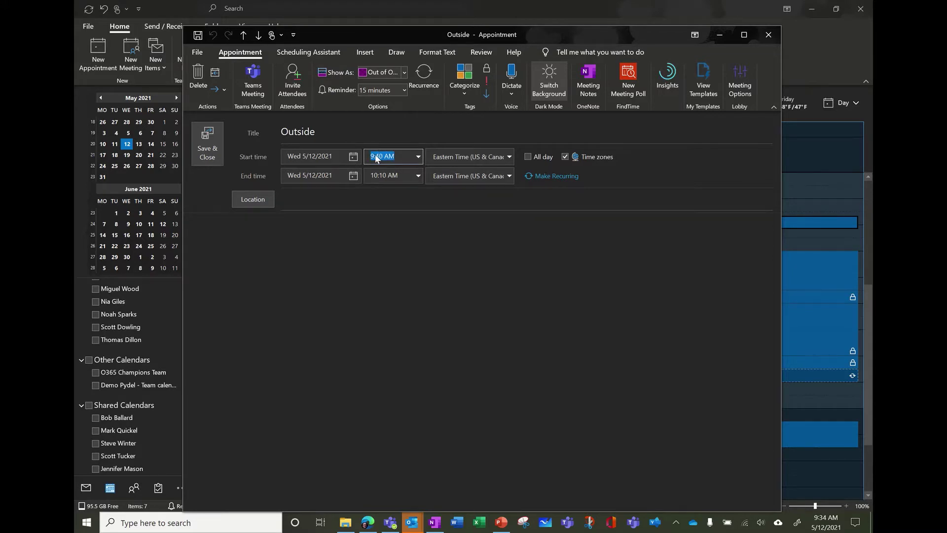
pyautogui.click(378, 156)
pyautogui.hotkey('shift', 'Right')
pyautogui.hotkey('shift', 'Right')
pyautogui.write('35')
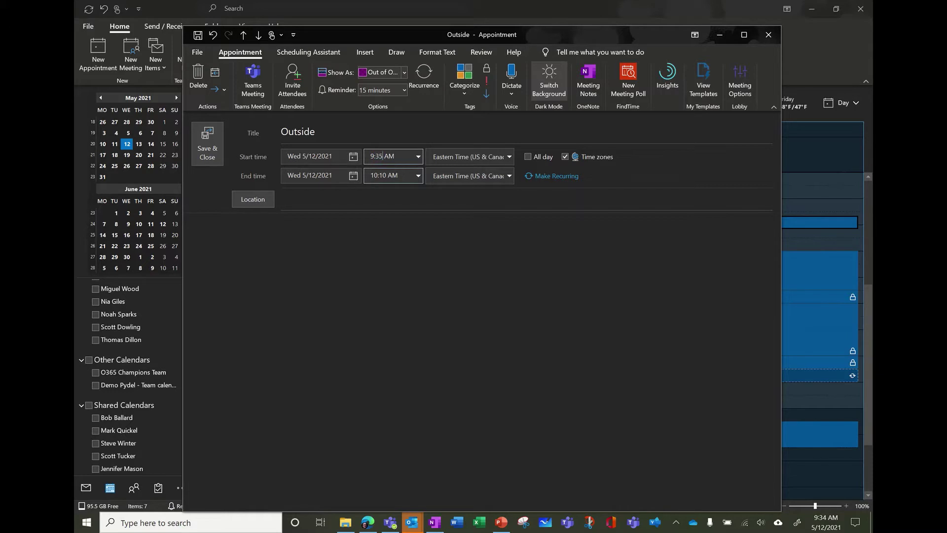
pyautogui.click(206, 147)
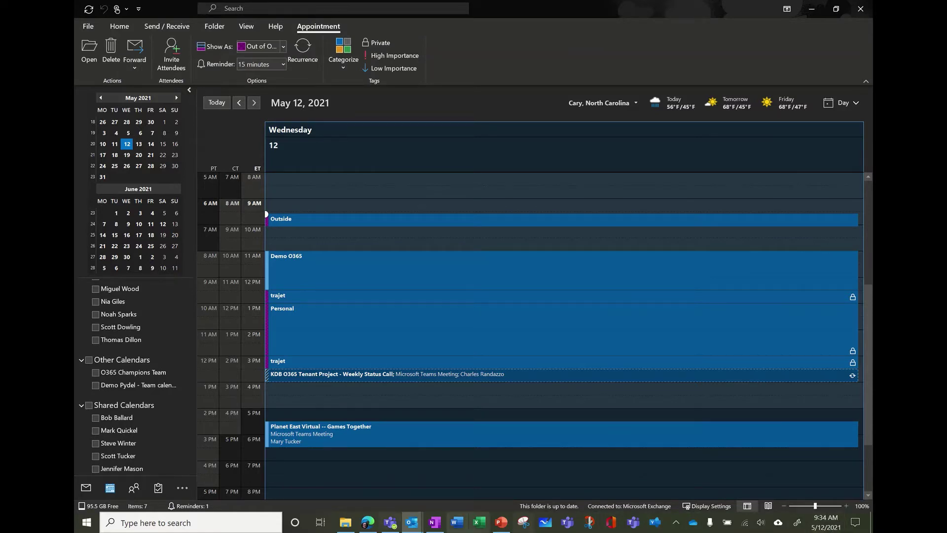
# - Switch to Teams and check the presence indicator on the profile picture
pyautogui.click(390, 523)
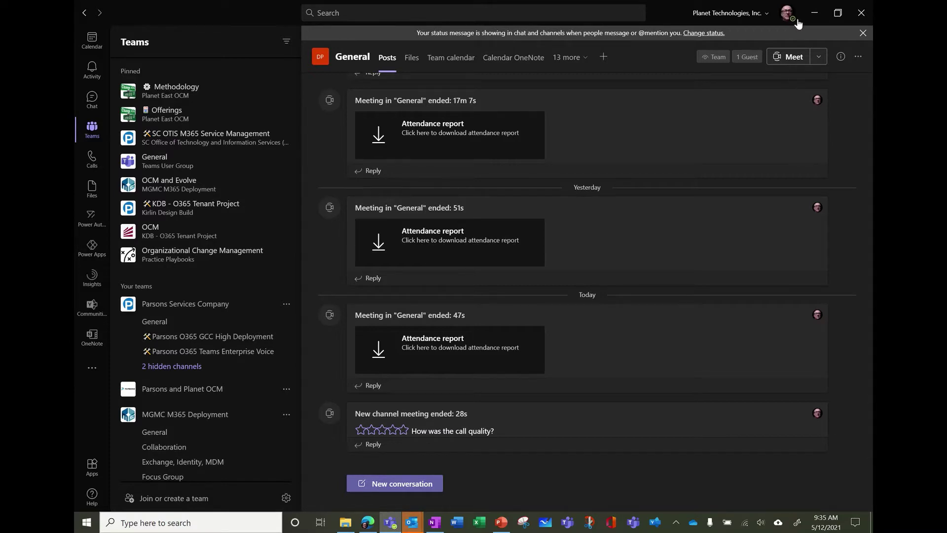
pyautogui.moveTo(792, 22)
# - Switch to the Outlook calendar and review the Outside appointment's time and Show As setting
pyautogui.click(418, 522)
pyautogui.click(337, 457)
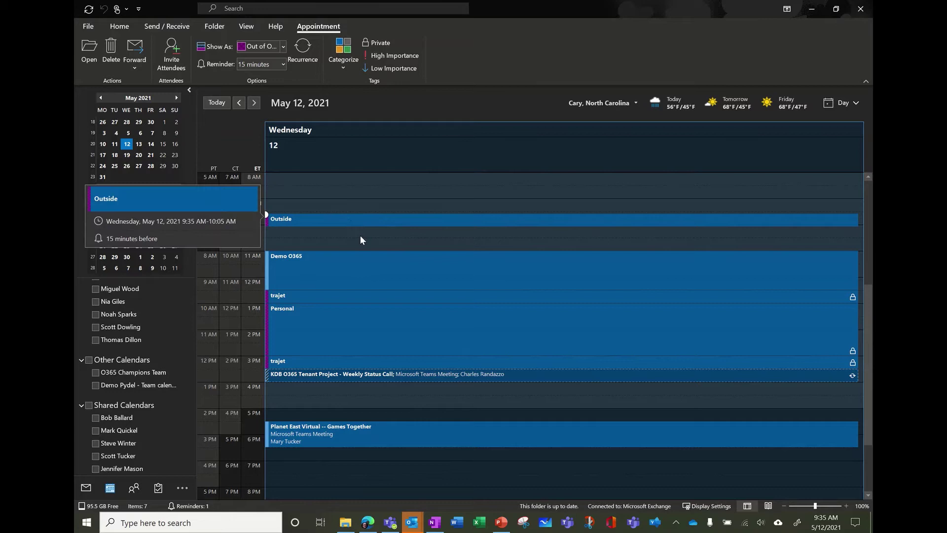
pyautogui.moveTo(348, 218)
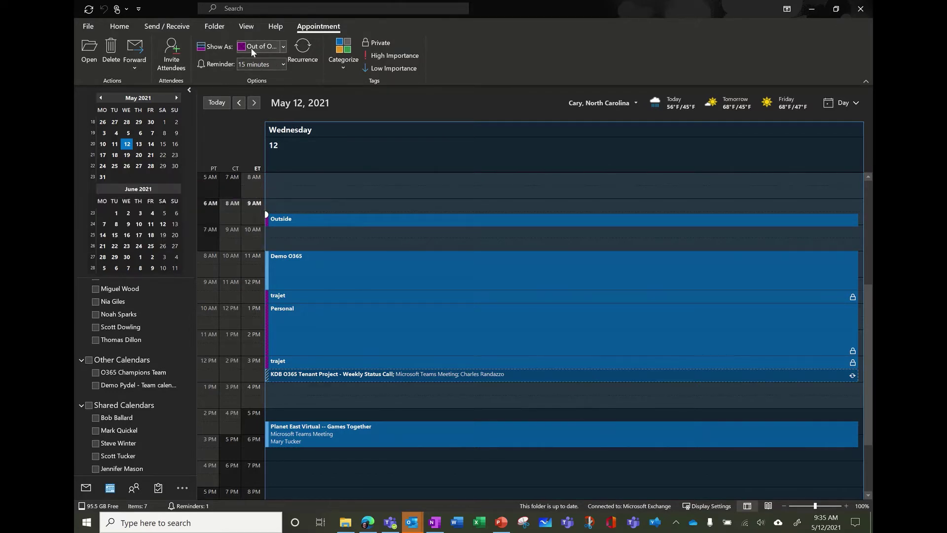
pyautogui.click(812, 11)
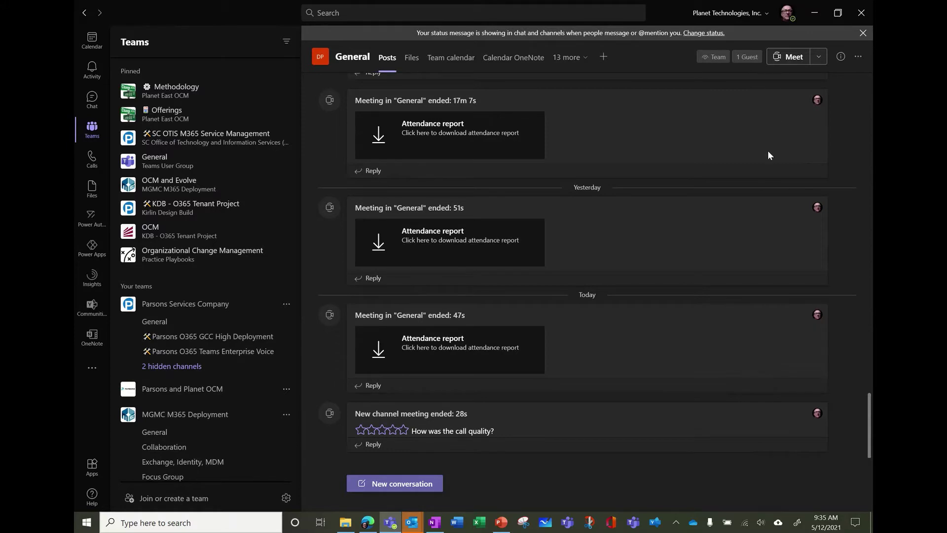
# - Examine the presence status and the available status options in the Teams profile menu
pyautogui.click(788, 13)
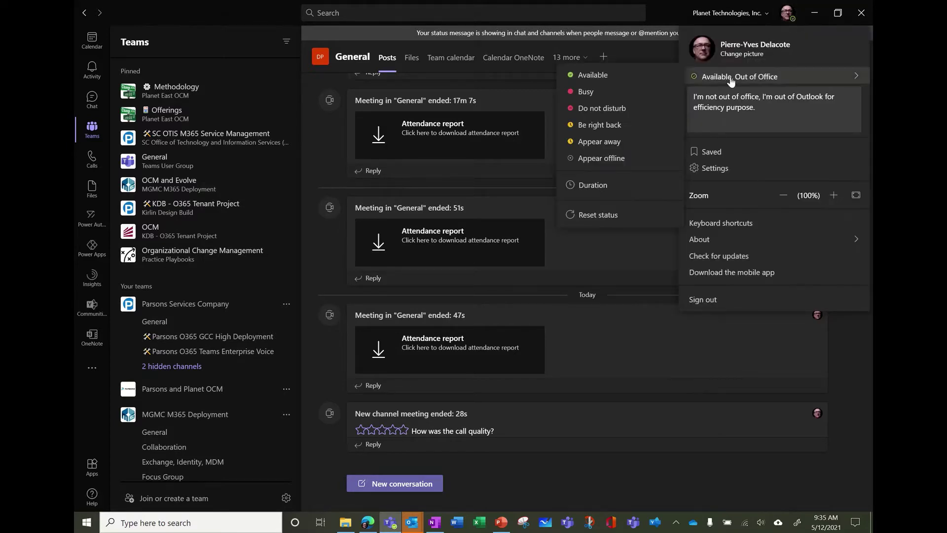
pyautogui.moveTo(743, 79)
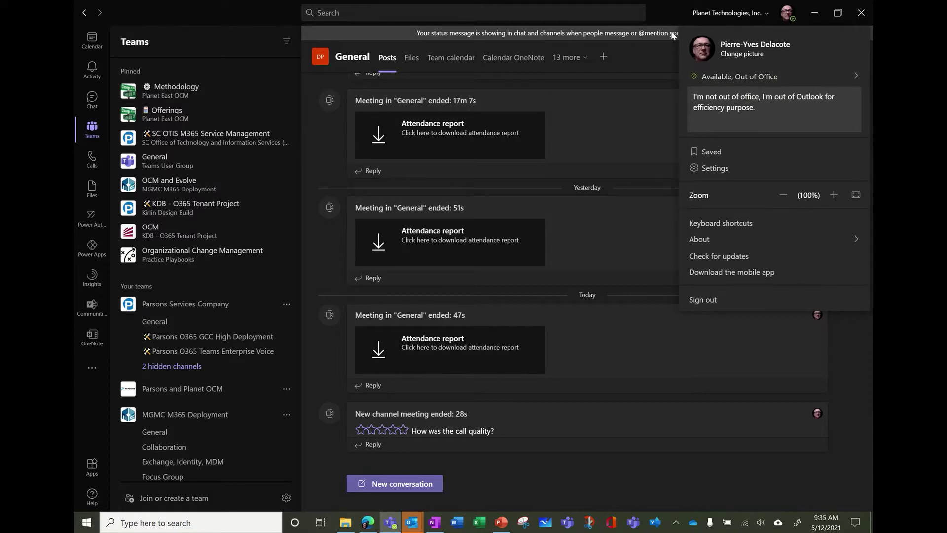
pyautogui.click(781, 484)
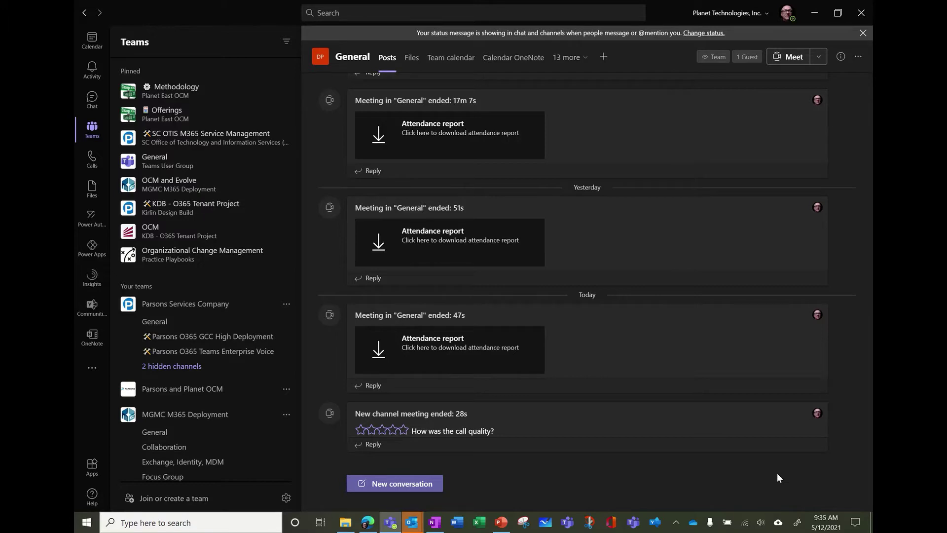
# - Start another General channel meeting with computer audio and dismiss the invitation prompt
pyautogui.click(788, 57)
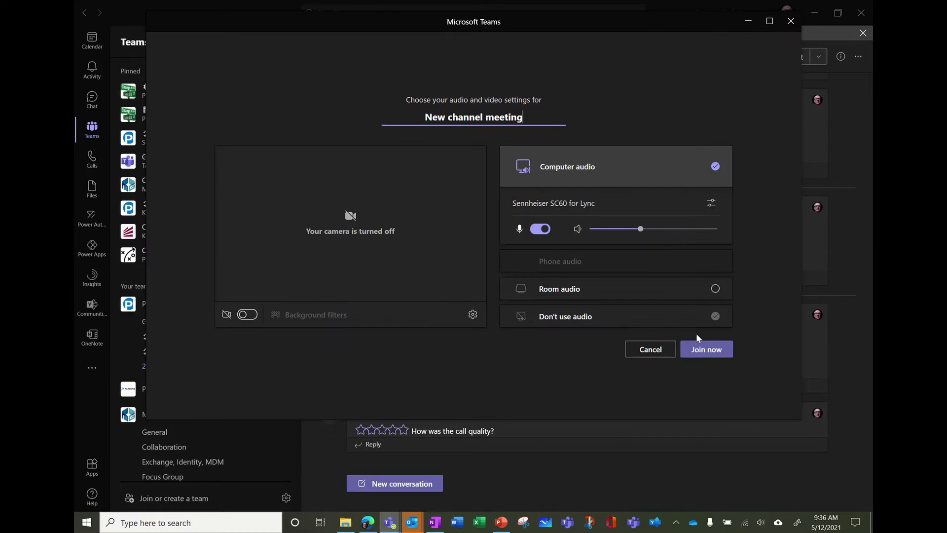
pyautogui.click(709, 348)
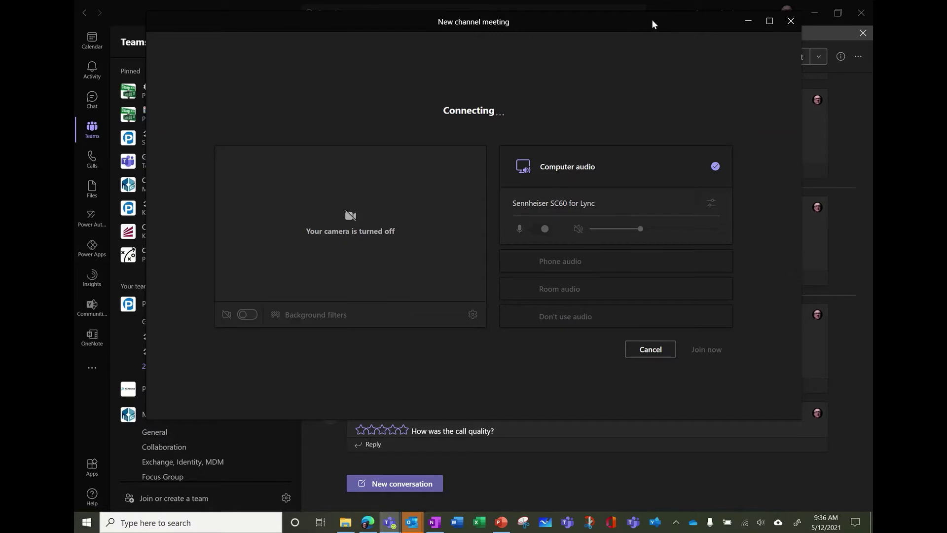
pyautogui.moveTo(652, 21); pyautogui.dragTo(562, 46)
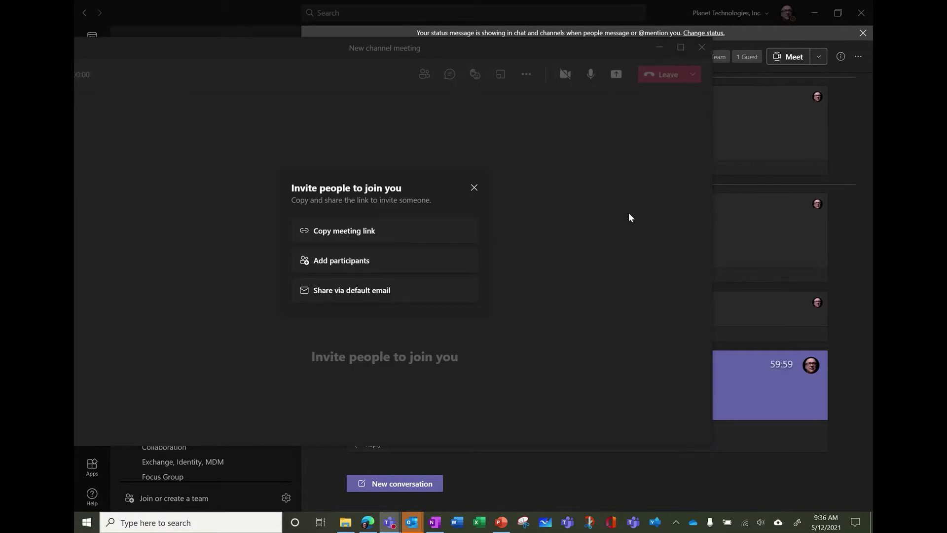
pyautogui.click(608, 185)
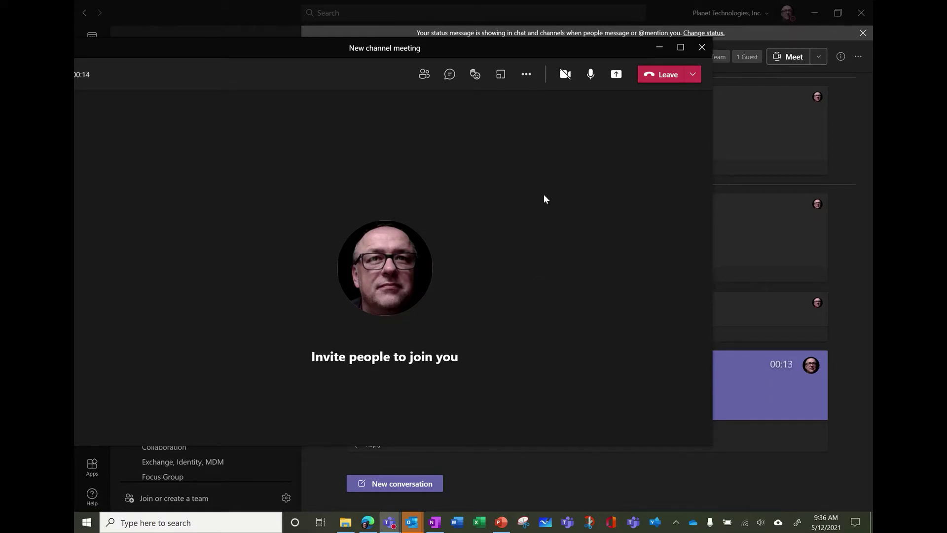
# - Share the second screen in the channel meeting
pyautogui.click(617, 75)
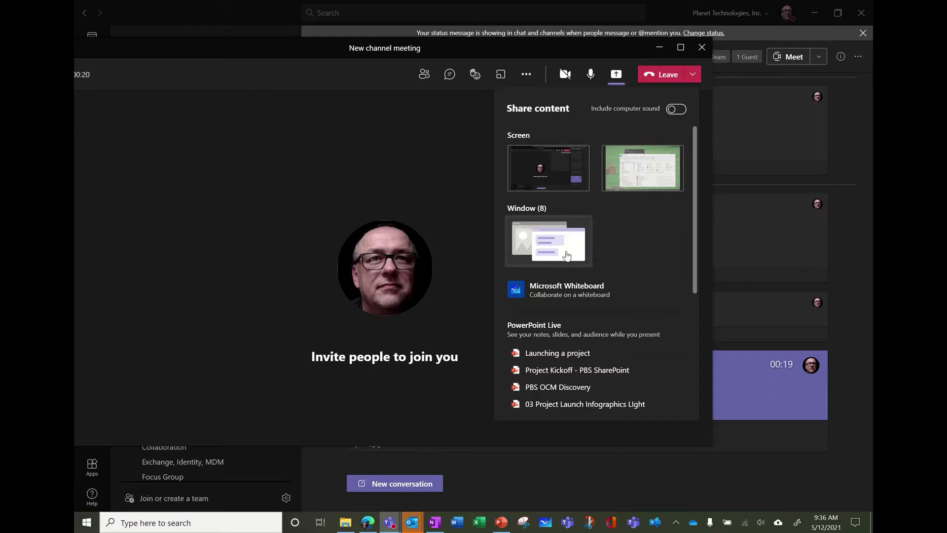
pyautogui.click(633, 181)
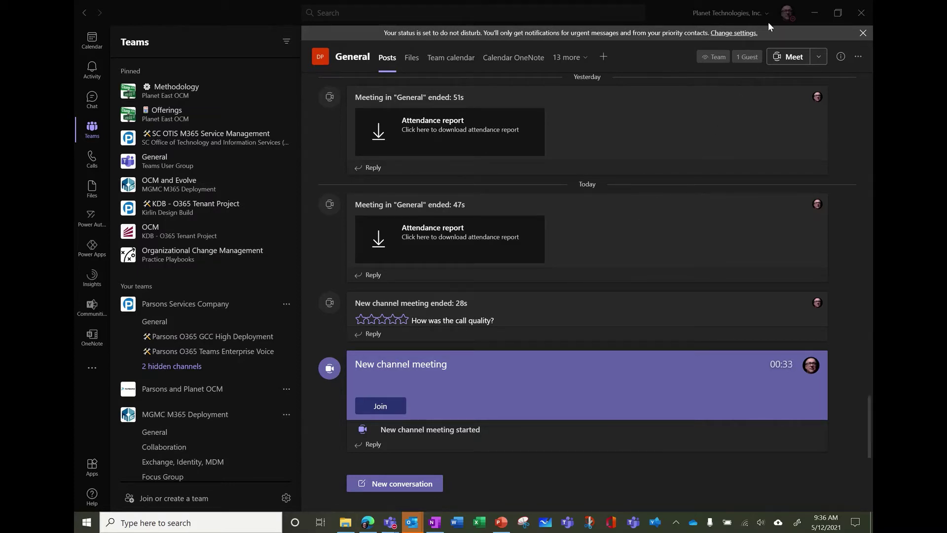
# - Check how the presence status is displayed in the profile menu while sharing the screen
pyautogui.click(793, 20)
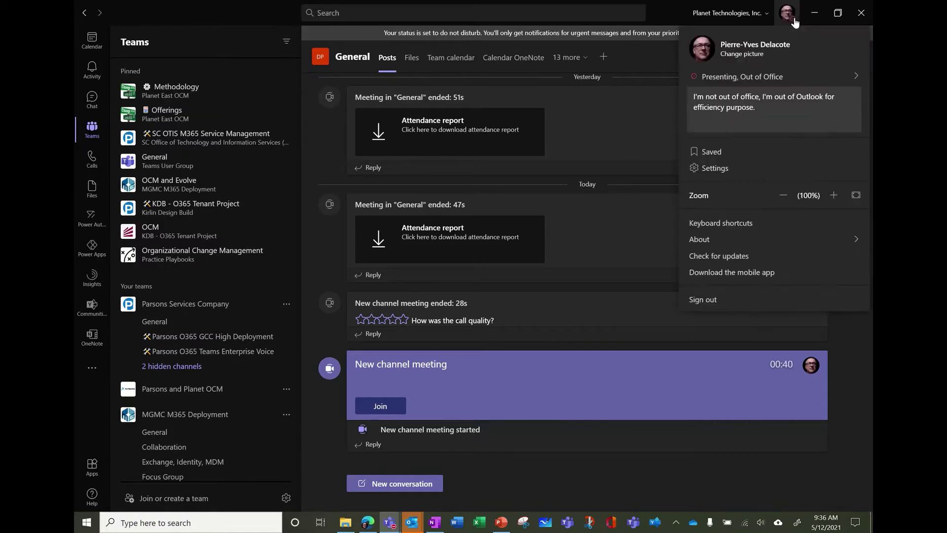
pyautogui.moveTo(792, 78)
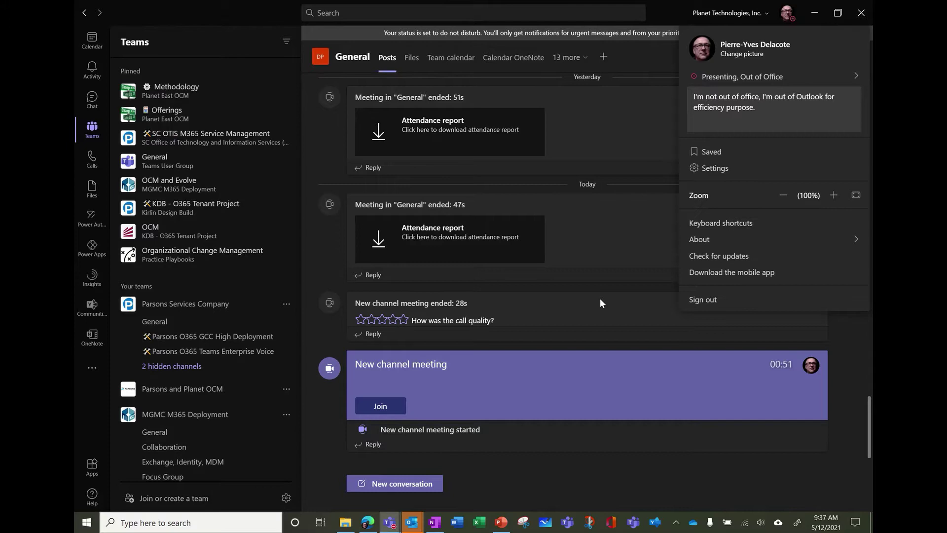
pyautogui.moveTo(731, 80)
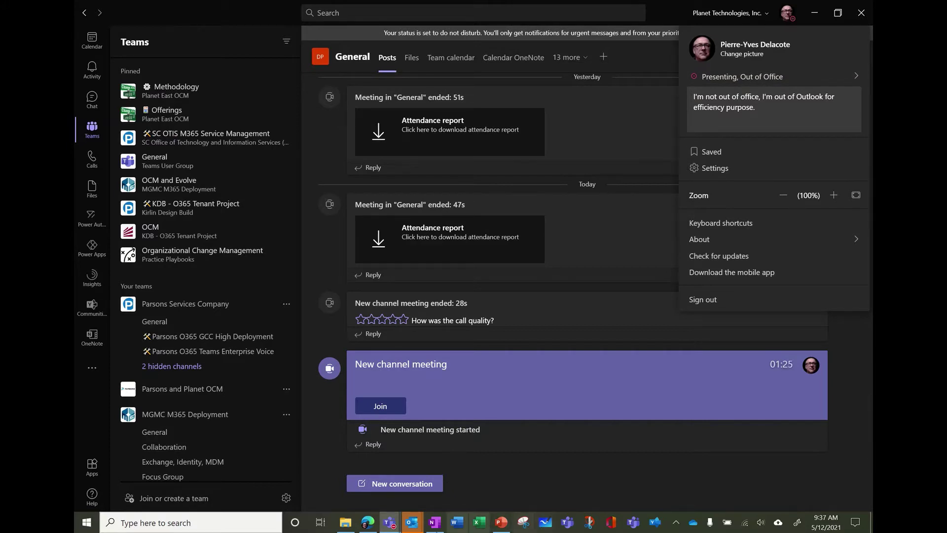
# - Stop sharing the screen in the channel meeting and return to the main channel window
pyautogui.moveTo(389, 522)
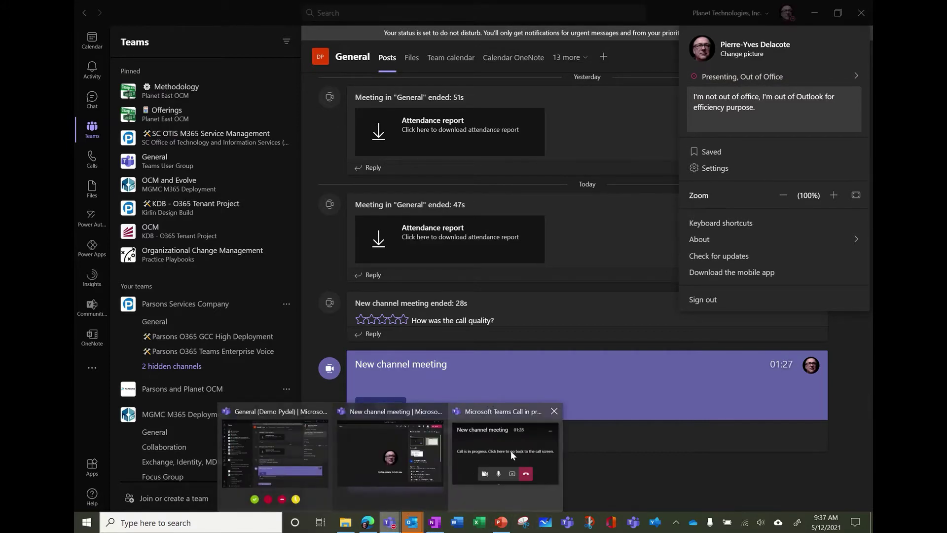
pyautogui.click(511, 451)
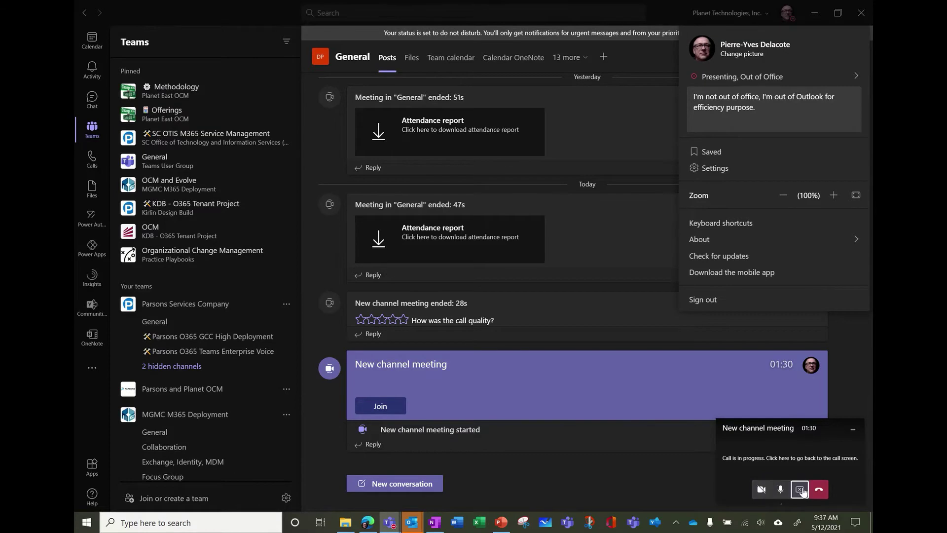
pyautogui.click(789, 456)
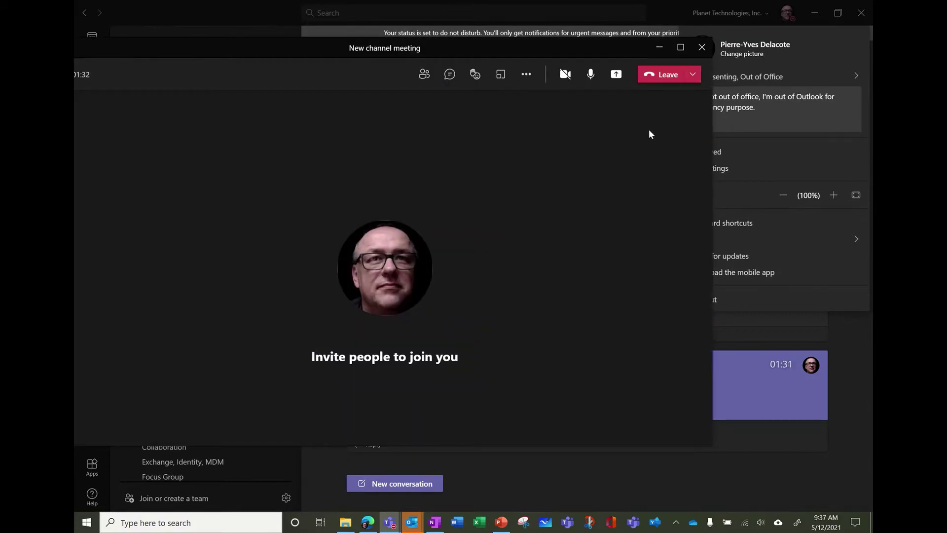
pyautogui.click(672, 7)
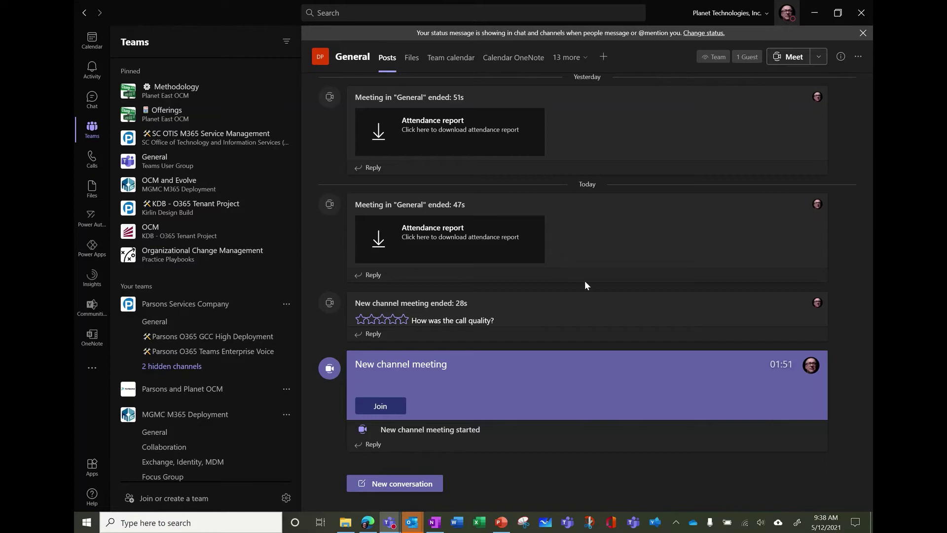
# - Bring up the ongoing channel meeting's own window and leave the meeting
pyautogui.moveTo(390, 525)
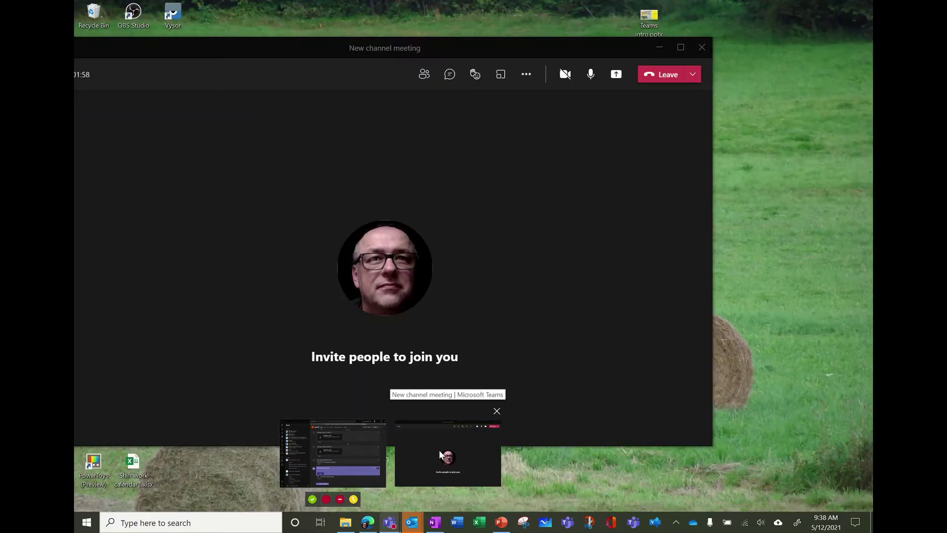
pyautogui.click(439, 450)
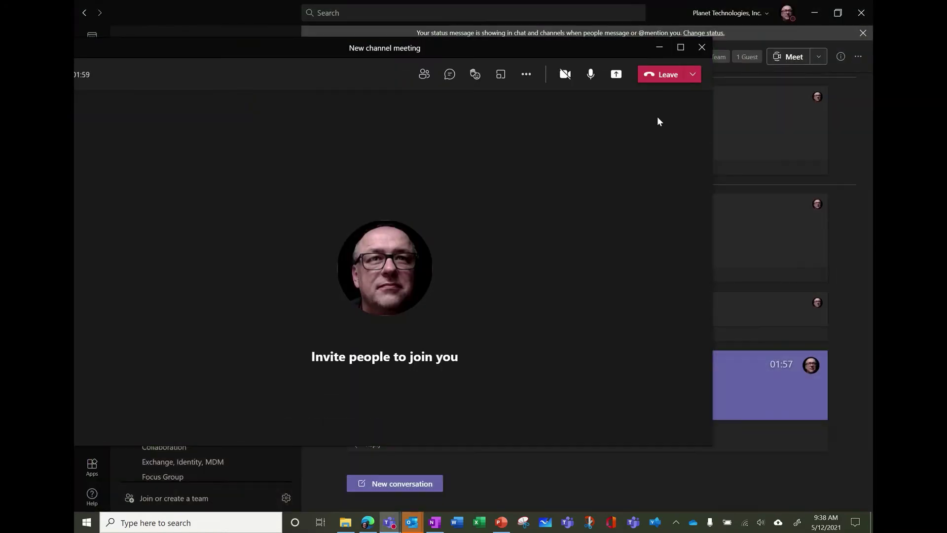
pyautogui.click(653, 74)
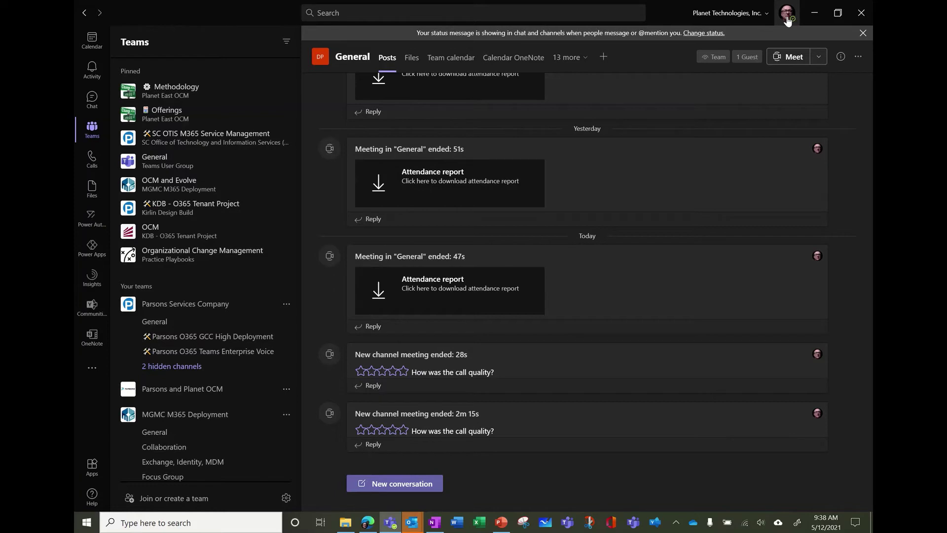
# - Review the Do not disturb priority access list in the privacy settings and close the settings
pyautogui.click(788, 19)
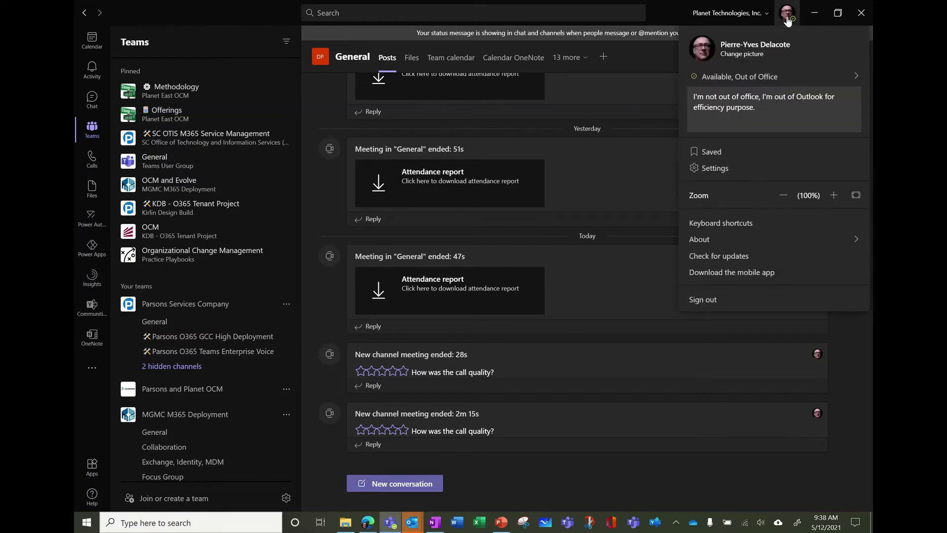
pyautogui.click(728, 170)
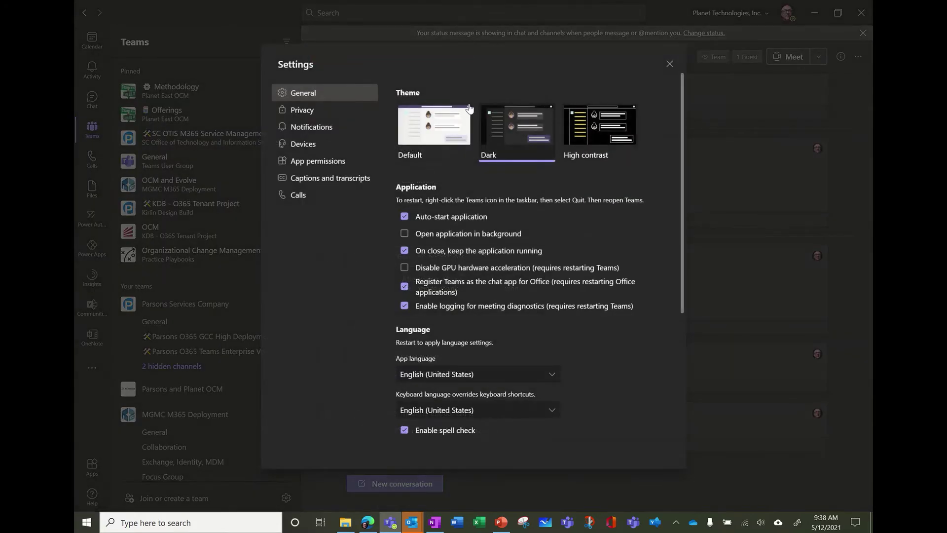
pyautogui.click(312, 120)
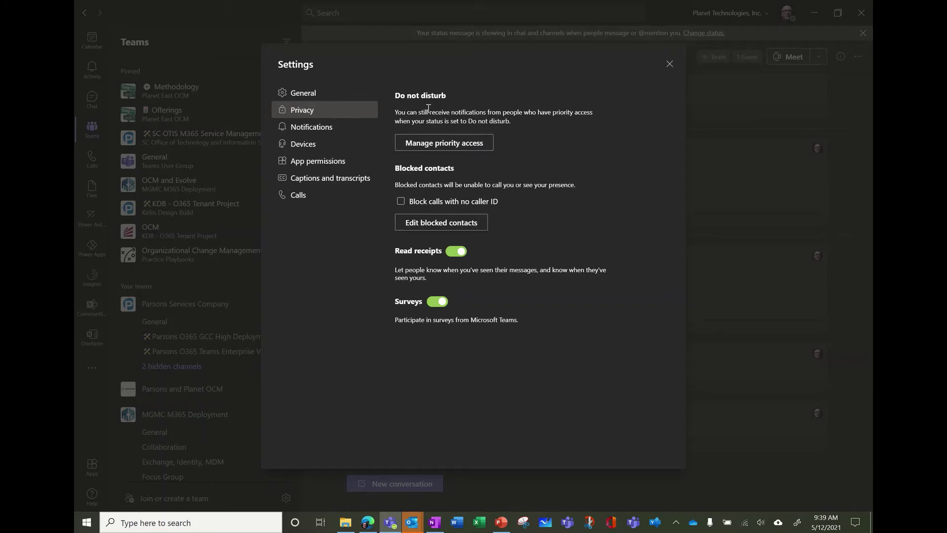
pyautogui.click(452, 144)
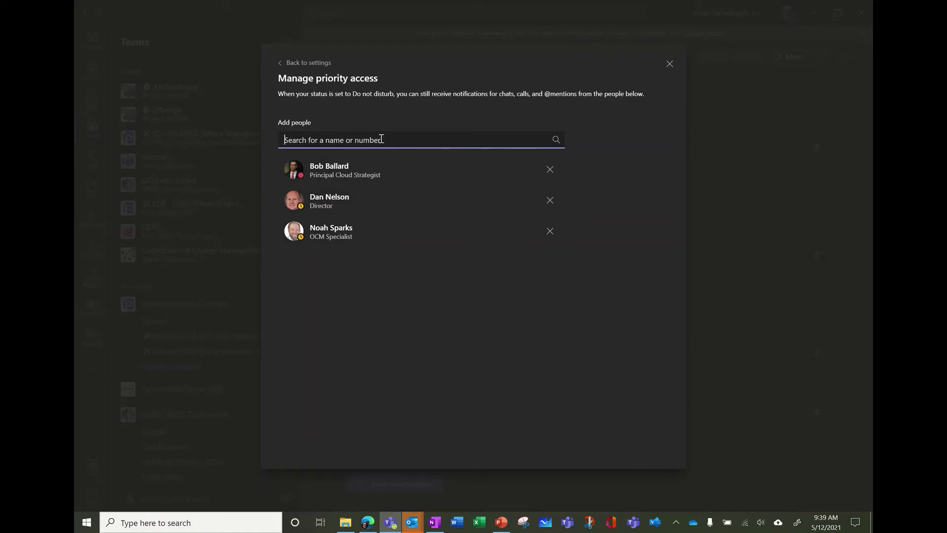
pyautogui.click(669, 64)
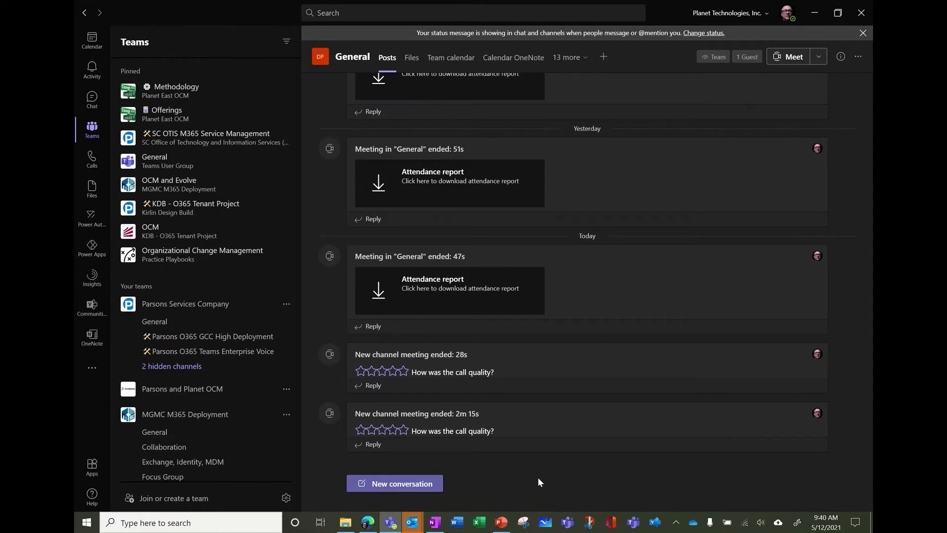
# - Switch to the Office 365 home page in the browser and look at a file editor's contact card
pyautogui.click(370, 526)
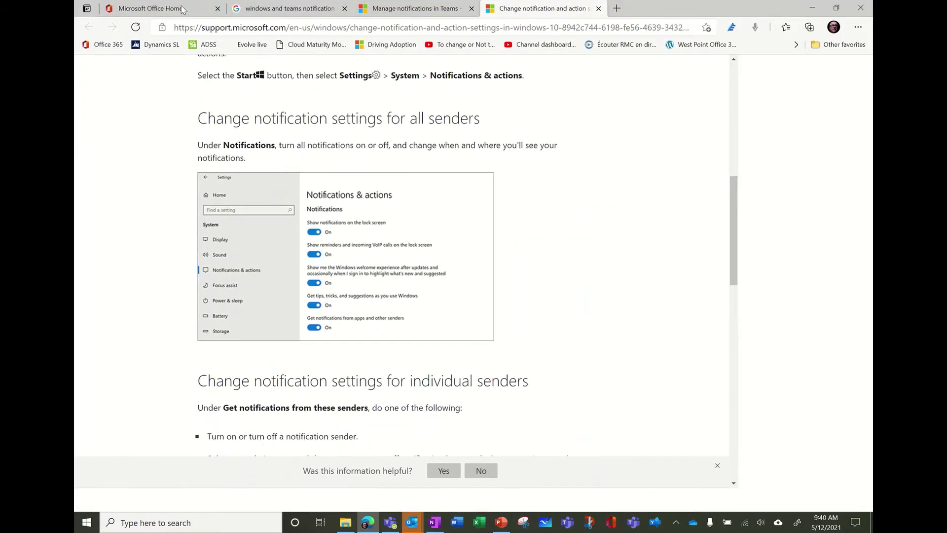
pyautogui.click(162, 7)
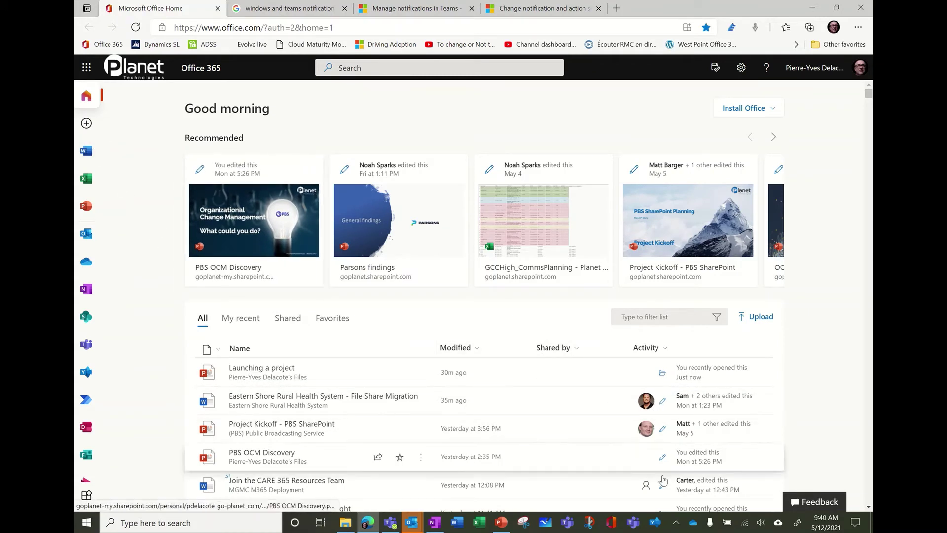
pyautogui.moveTo(650, 430)
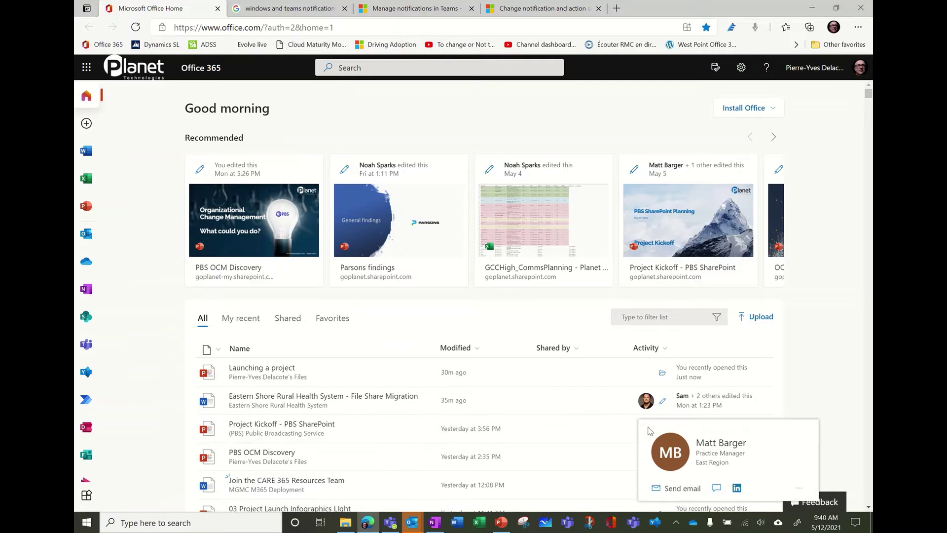
pyautogui.click(686, 466)
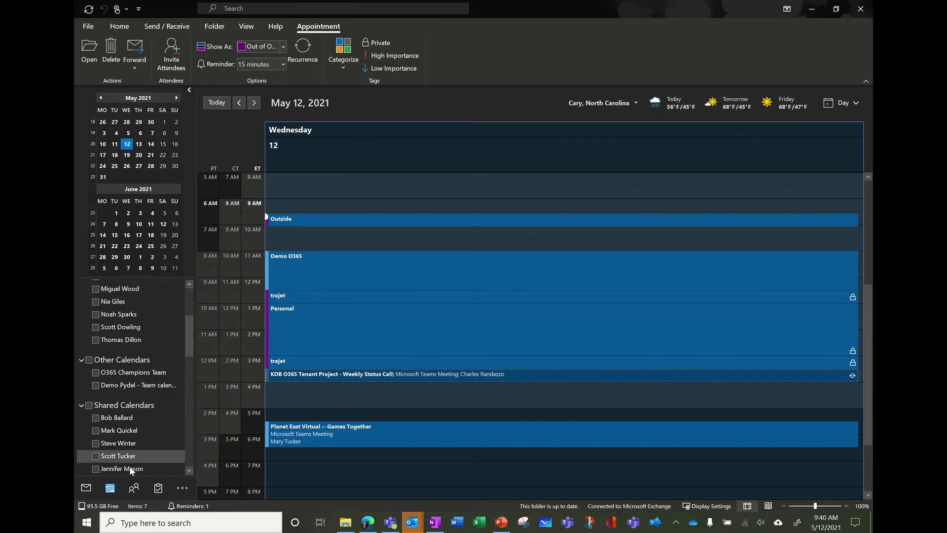
# - Open the "Planet Primetime May 2021" message in the Outlook inbox and check its sender's presence on the contact card
pyautogui.click(87, 486)
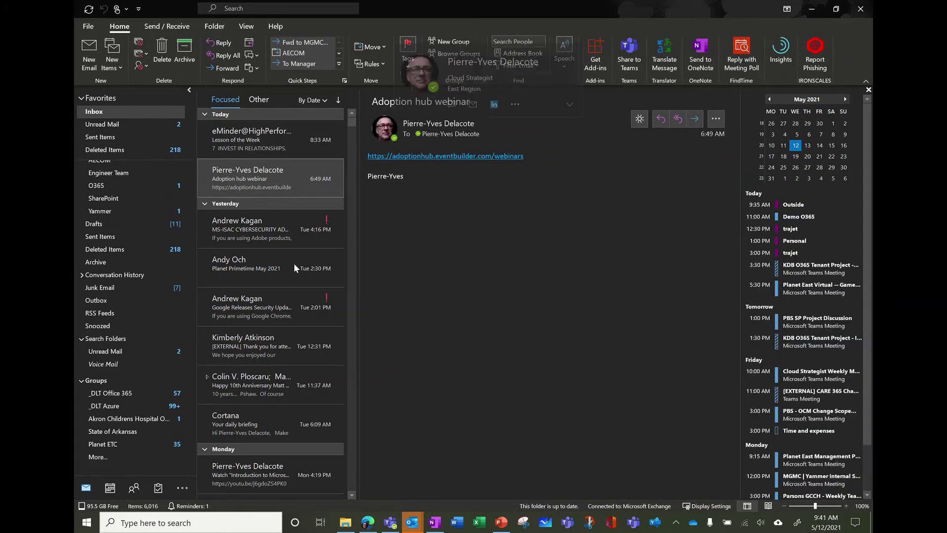
pyautogui.click(273, 266)
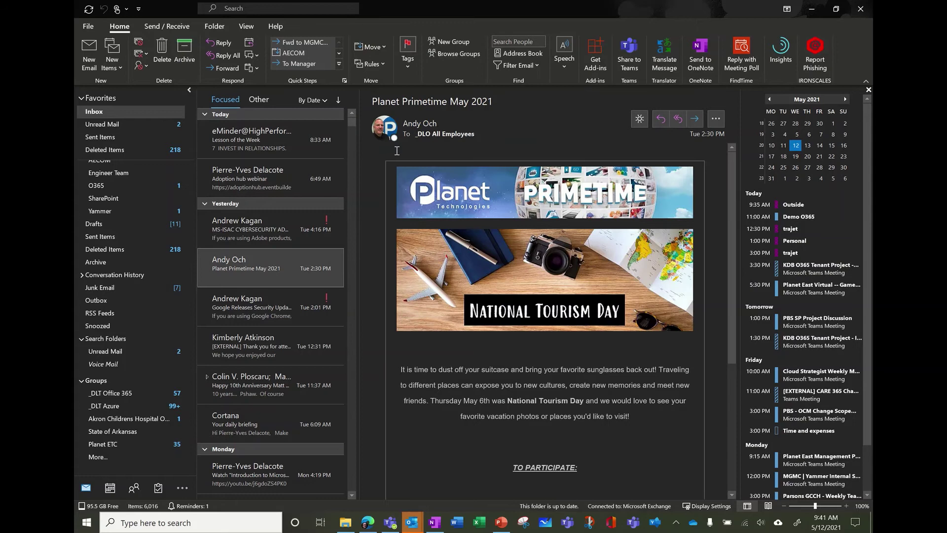
pyautogui.moveTo(394, 141)
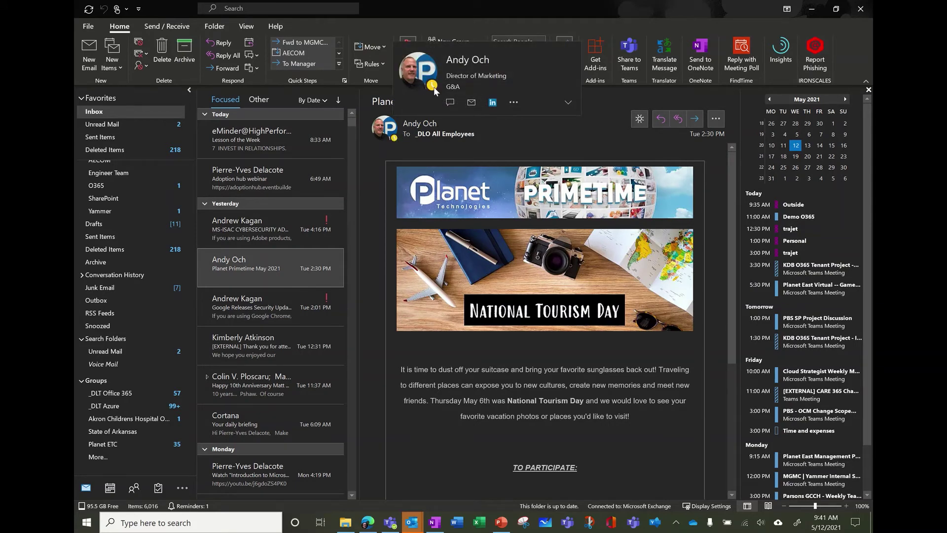
pyautogui.moveTo(435, 87)
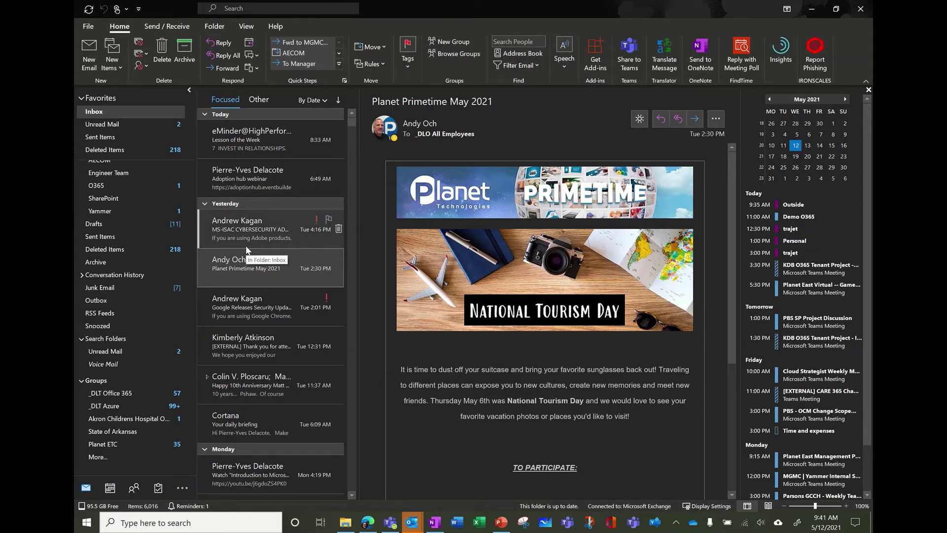
pyautogui.click(811, 9)
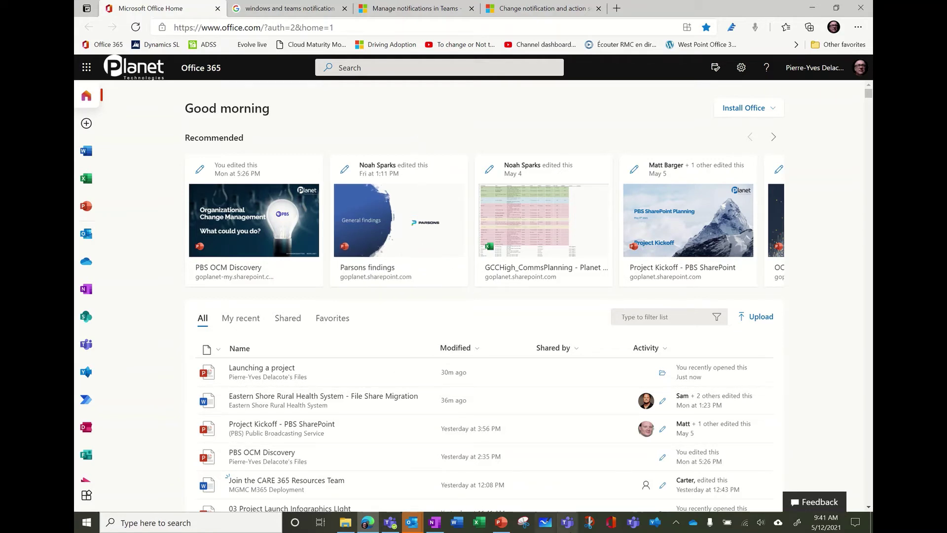
# - Switch to PowerPoint and check whether the signed-in account's card displays a presence status
pyautogui.click(501, 522)
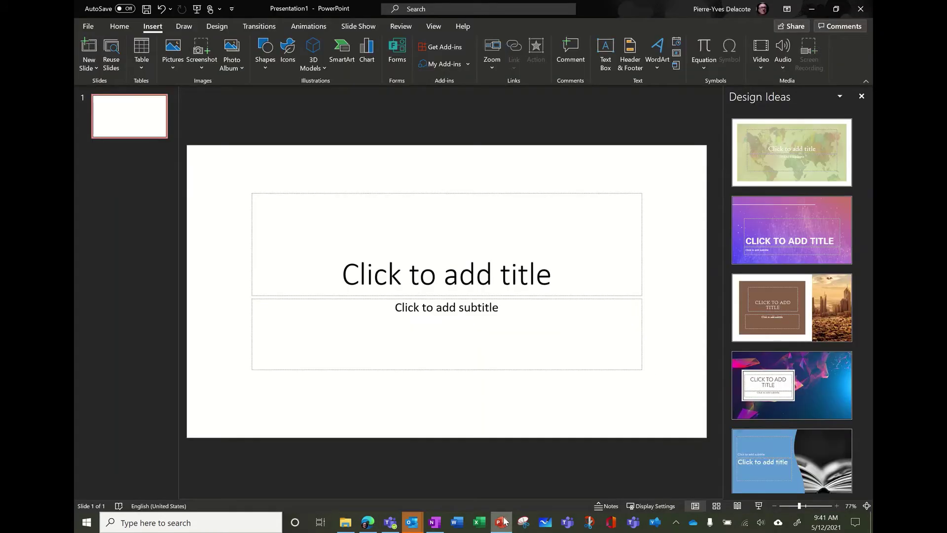
pyautogui.click(763, 10)
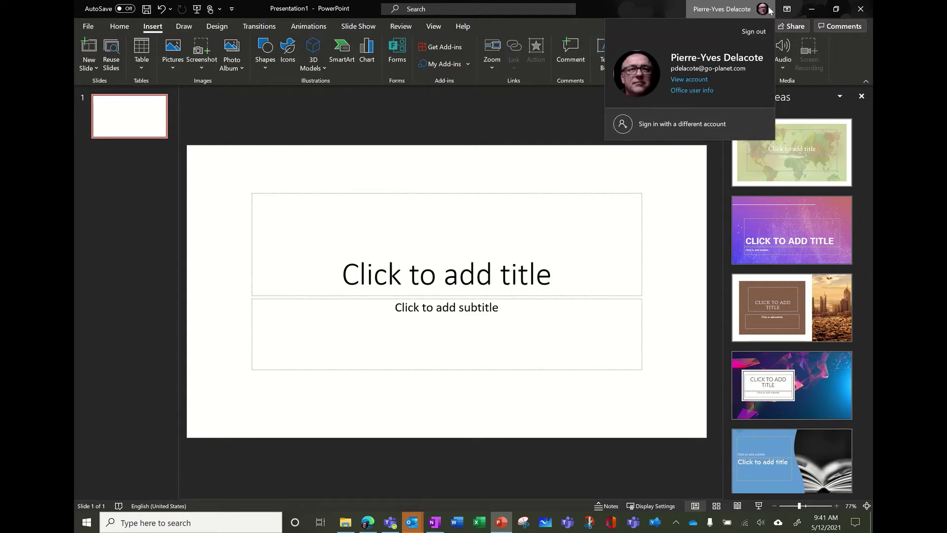
pyautogui.click(594, 8)
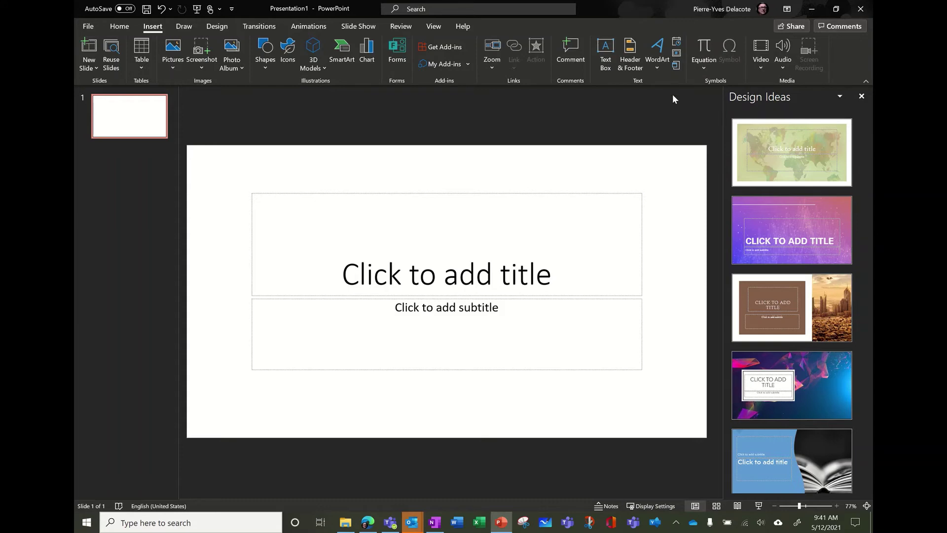
pyautogui.click(813, 11)
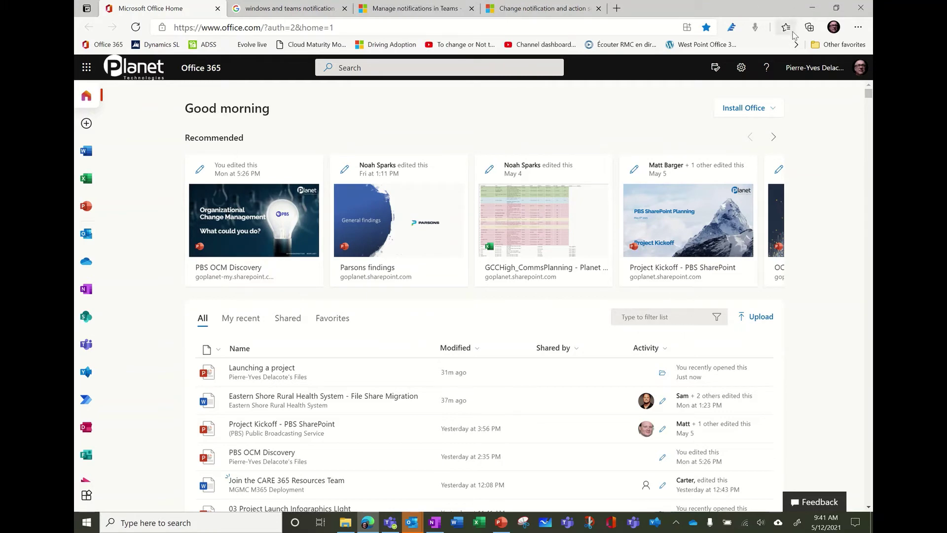
# - Return to the General channel in Teams and check the presence status in the profile menu
pyautogui.click(812, 8)
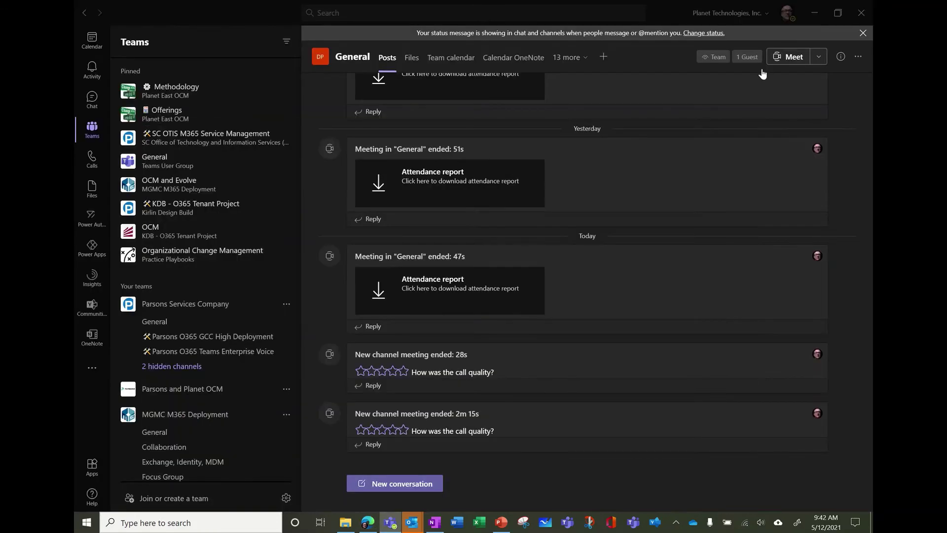
pyautogui.click(590, 259)
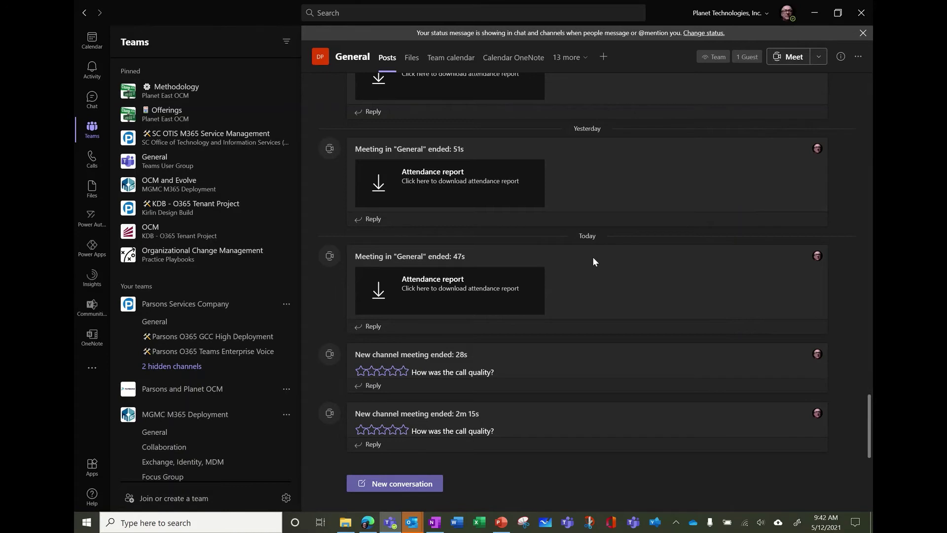
pyautogui.click(788, 15)
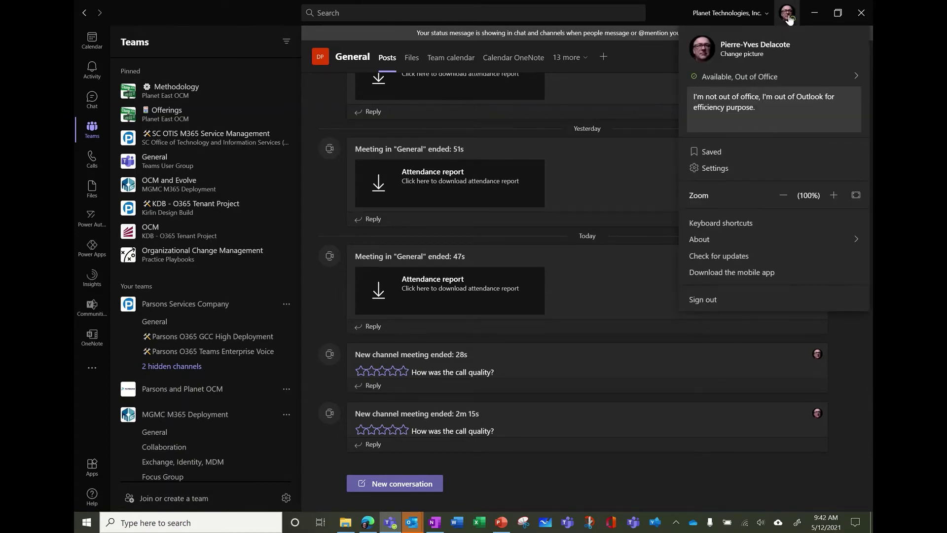
# - Examine the presence indicators of the contacts throughout the chat list
pyautogui.click(97, 102)
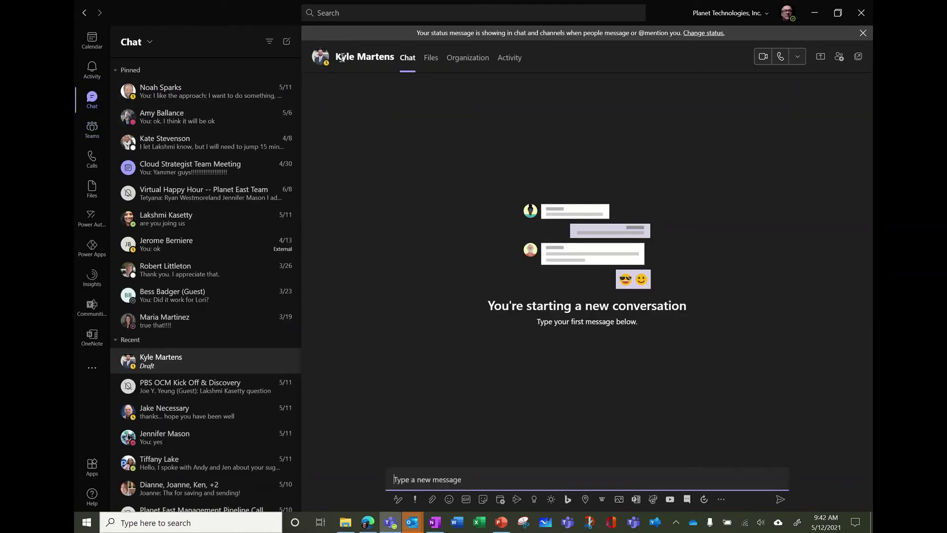
pyautogui.moveTo(327, 67)
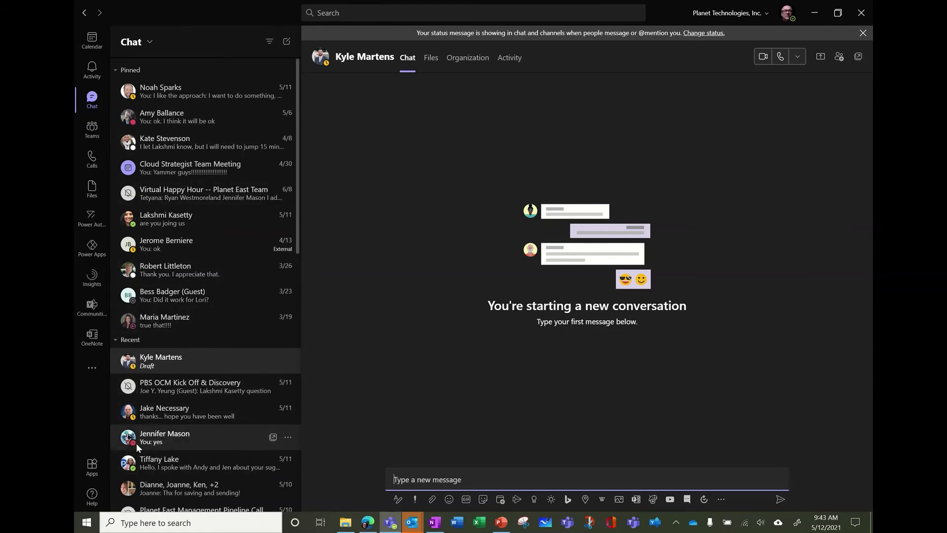
pyautogui.scroll(-4, 136, 444)
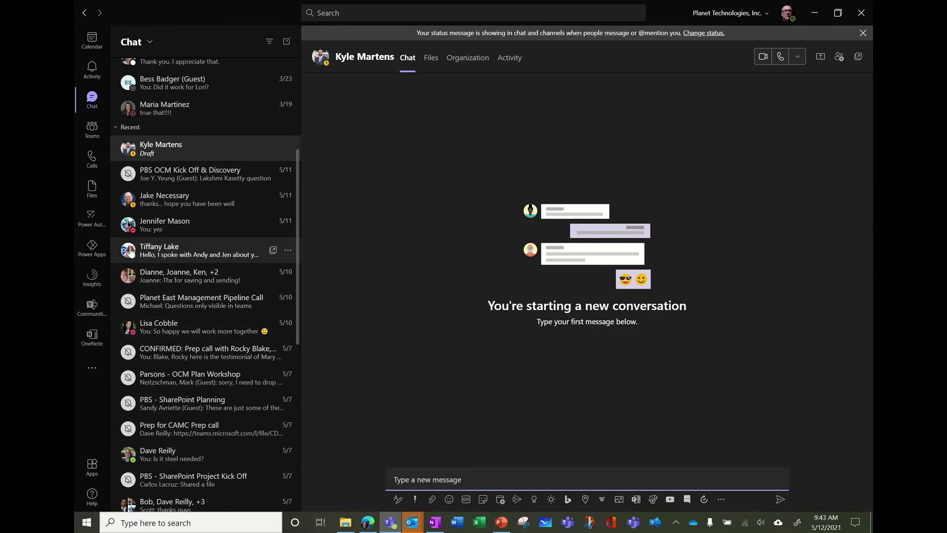
pyautogui.scroll(-10, 158, 475)
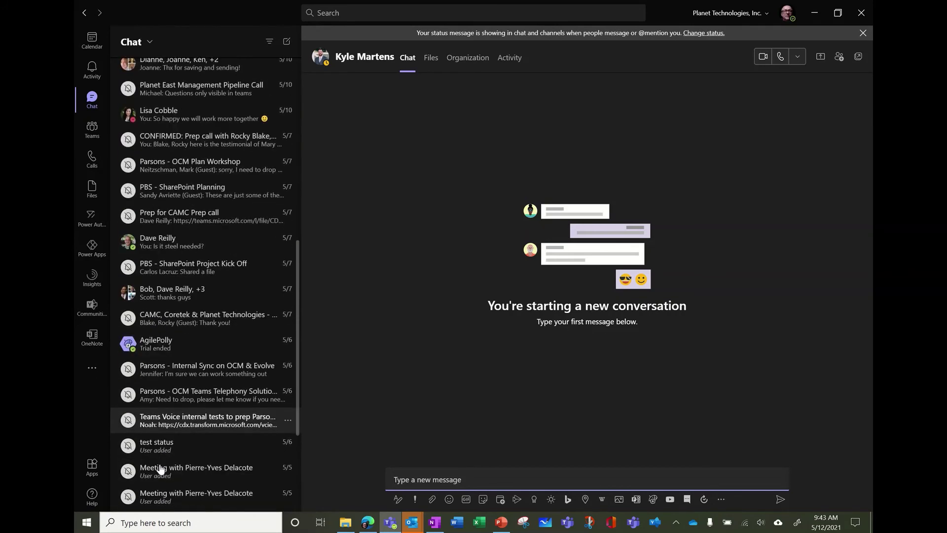
pyautogui.scroll(-10, 160, 468)
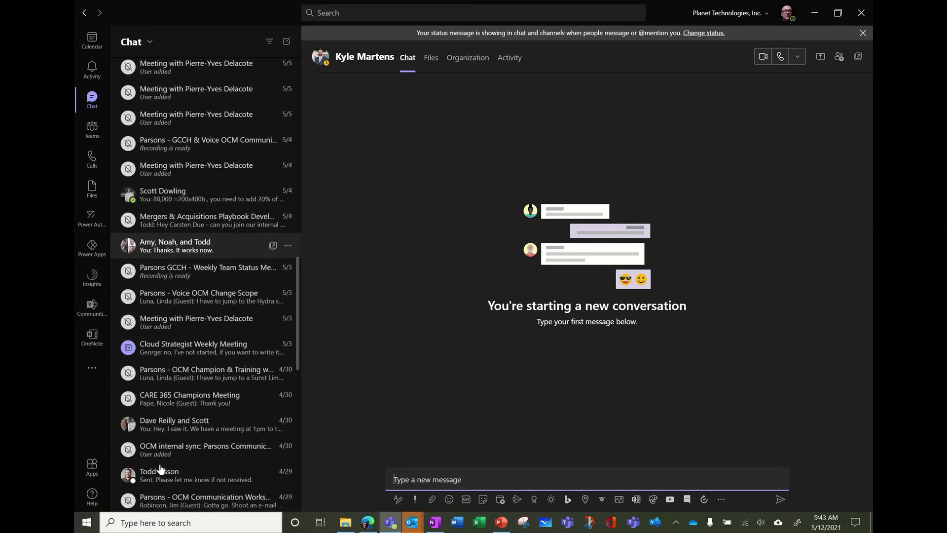
pyautogui.scroll(-1, 160, 469)
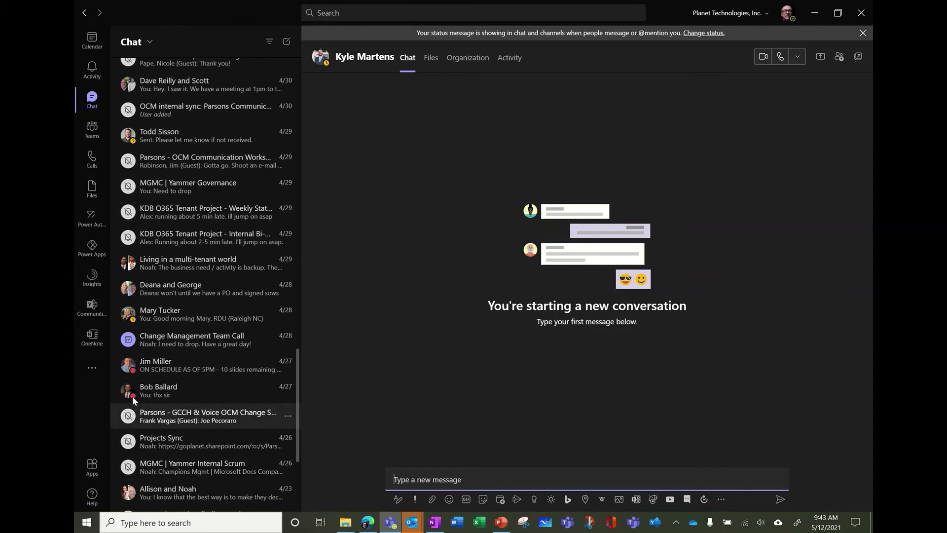
pyautogui.moveTo(132, 371)
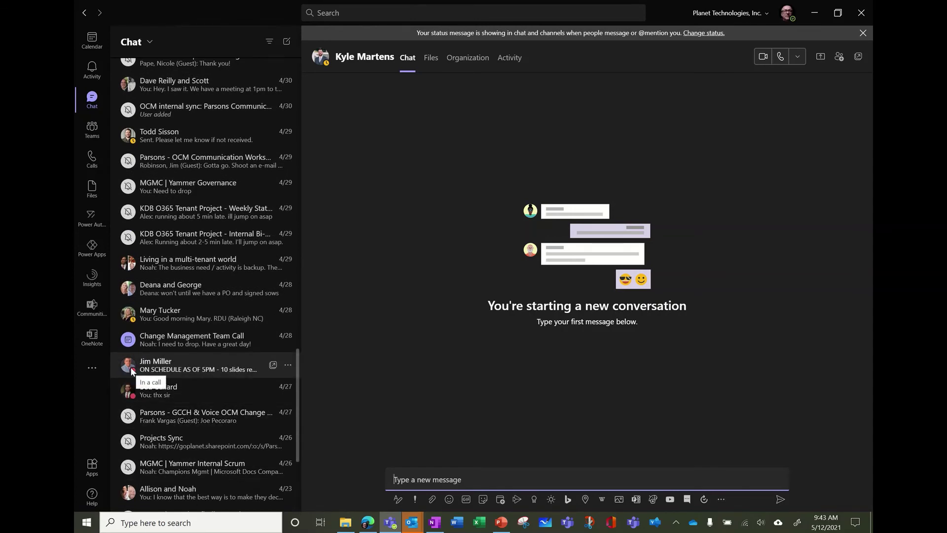
pyautogui.moveTo(133, 399)
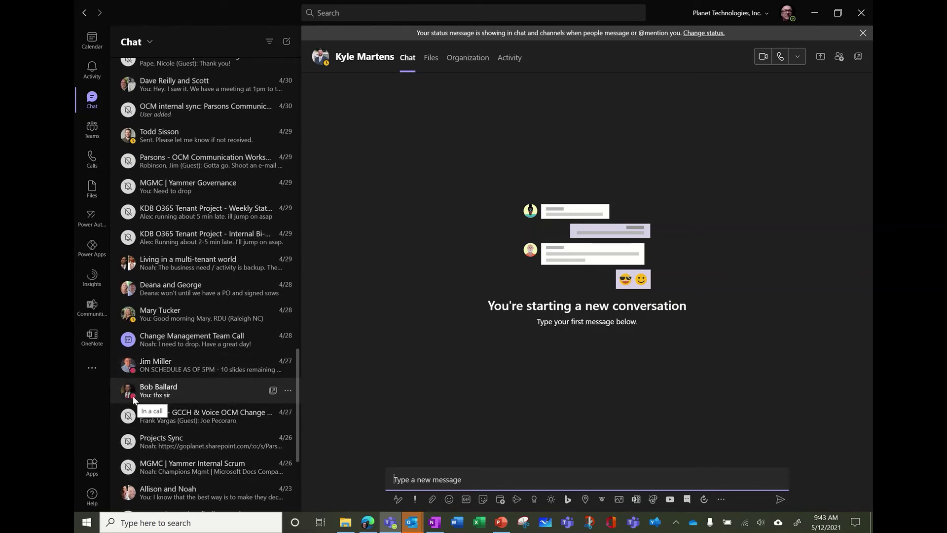
pyautogui.scroll(-5, 198, 400)
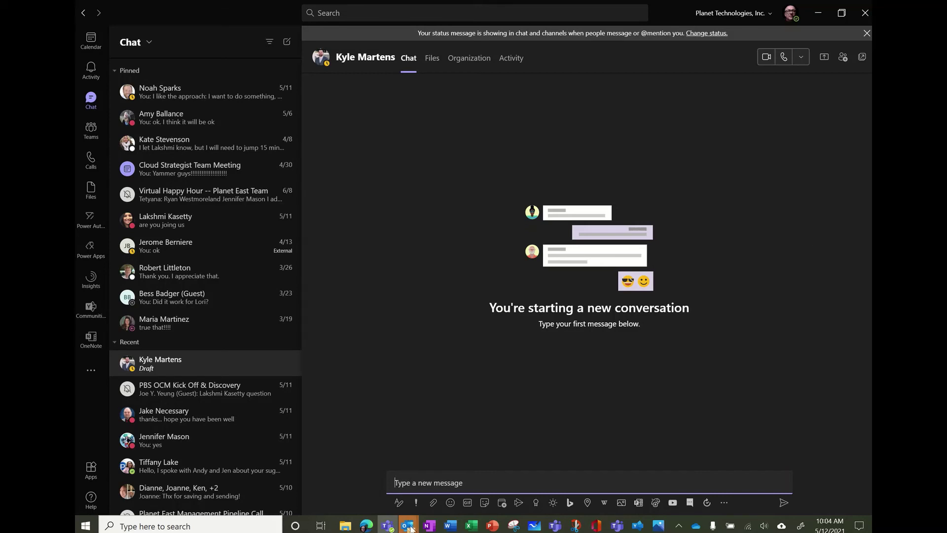
# - Switch to Outlook, find the Automatic Replies settings by searching "out of", and turn on sending automatic replies without a time range
pyautogui.moveTo(411, 529)
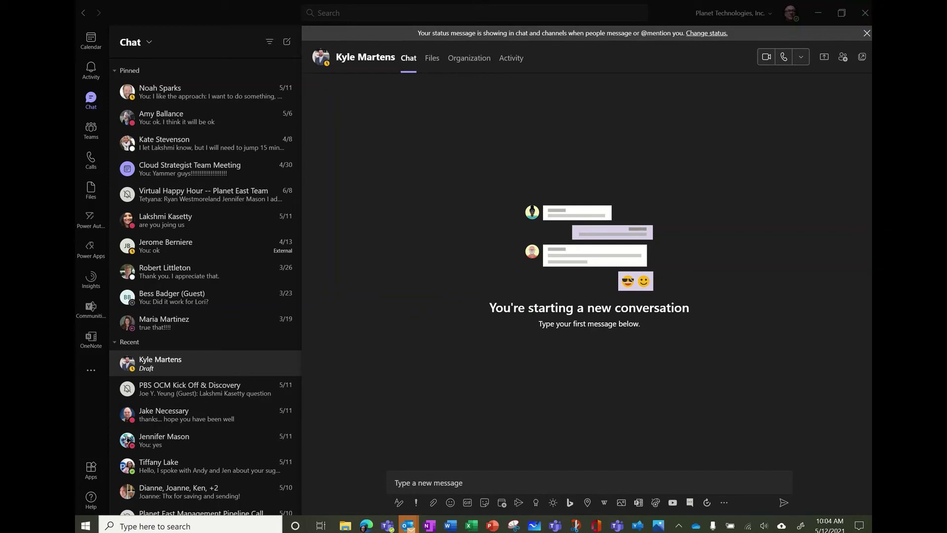
pyautogui.hotkey('alt', 'Tab')
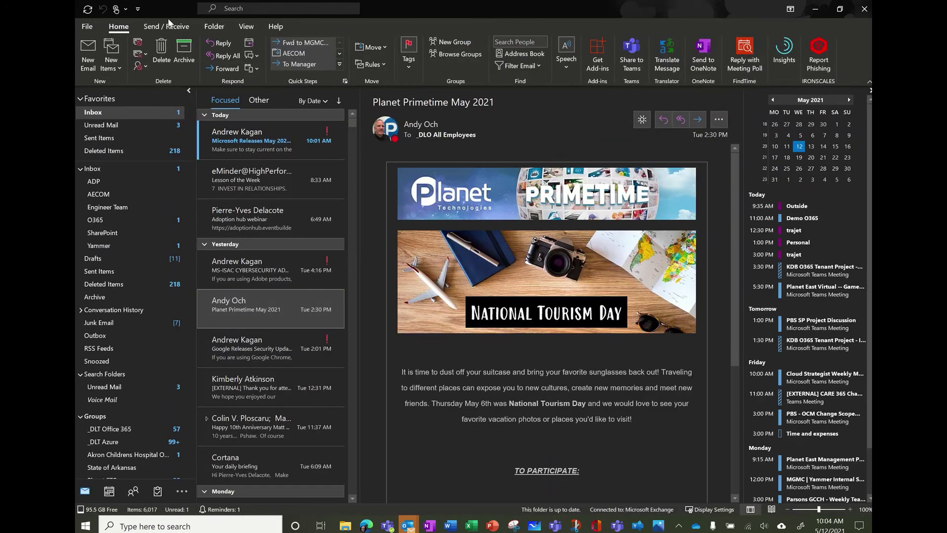
pyautogui.click(246, 9)
pyautogui.write('out of')
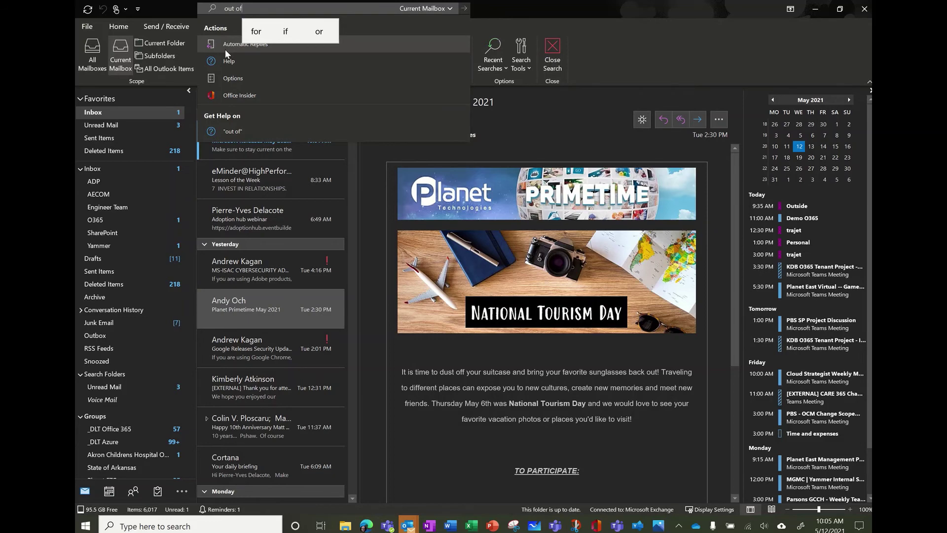
pyautogui.press('Escape')
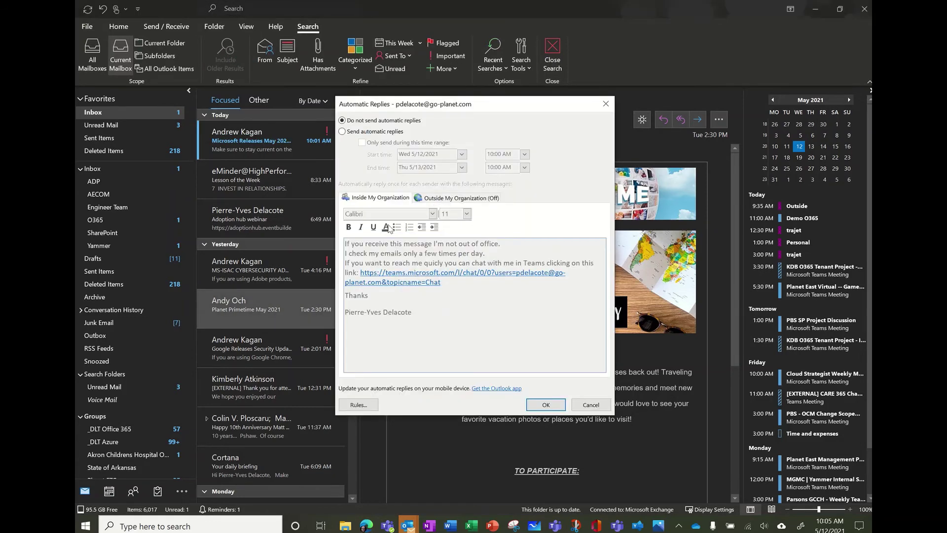
pyautogui.click(343, 131)
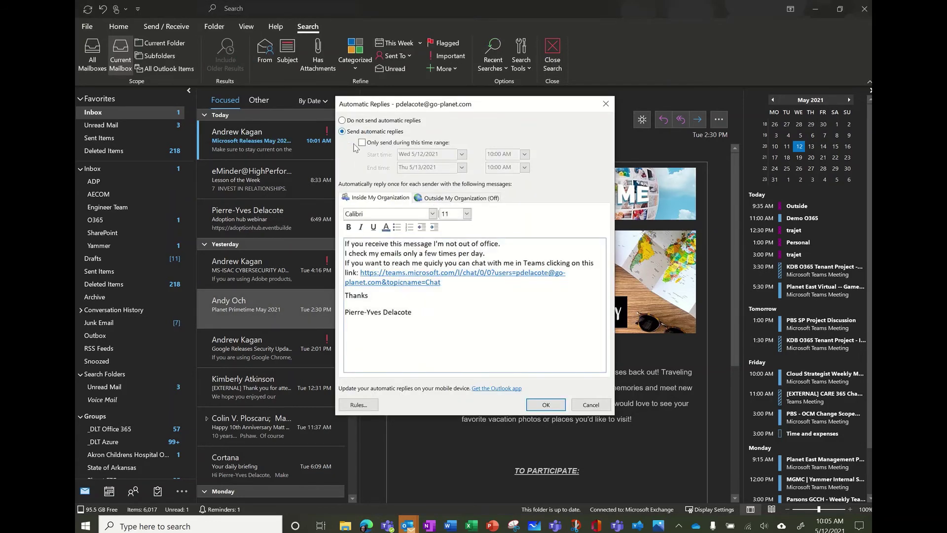
pyautogui.click(546, 405)
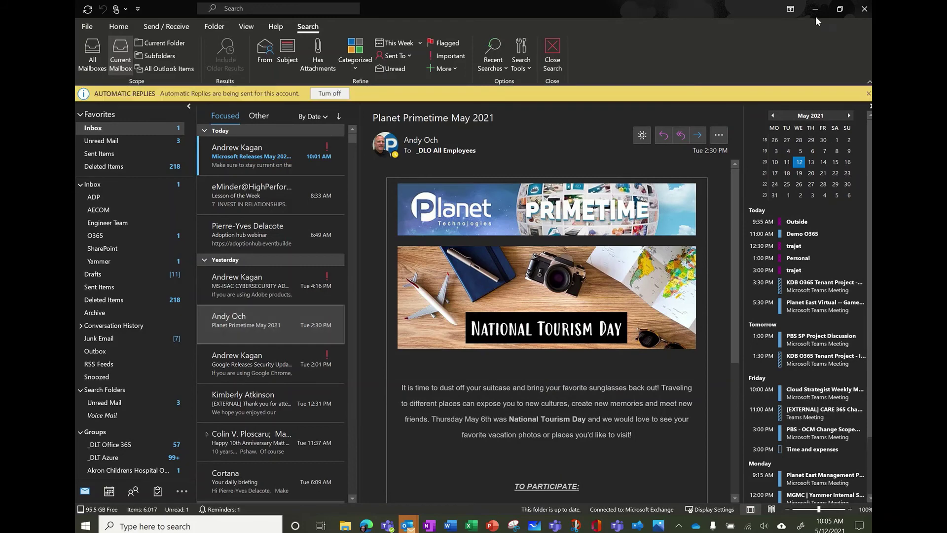
# - Return to the Teams chat and check the presence status in the profile menu with automatic replies turned on
pyautogui.click(816, 9)
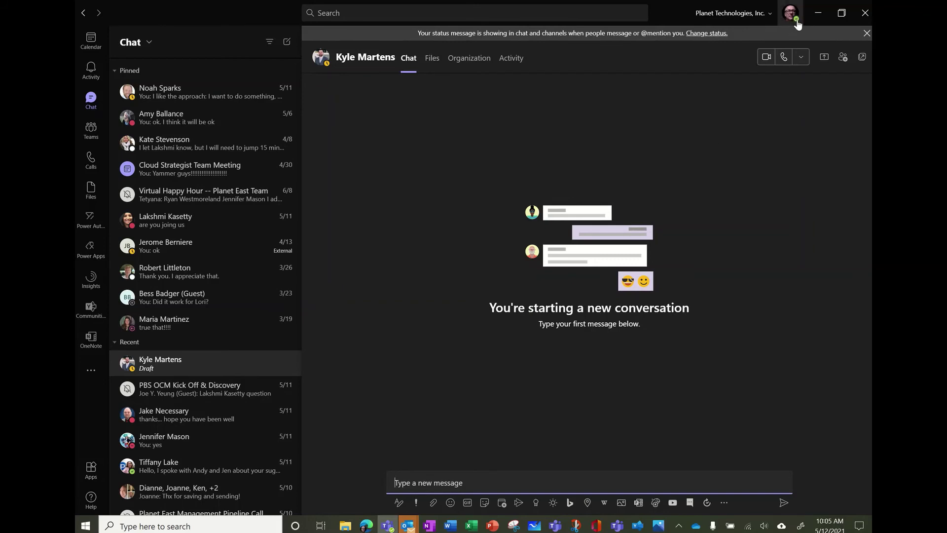
pyautogui.click(796, 20)
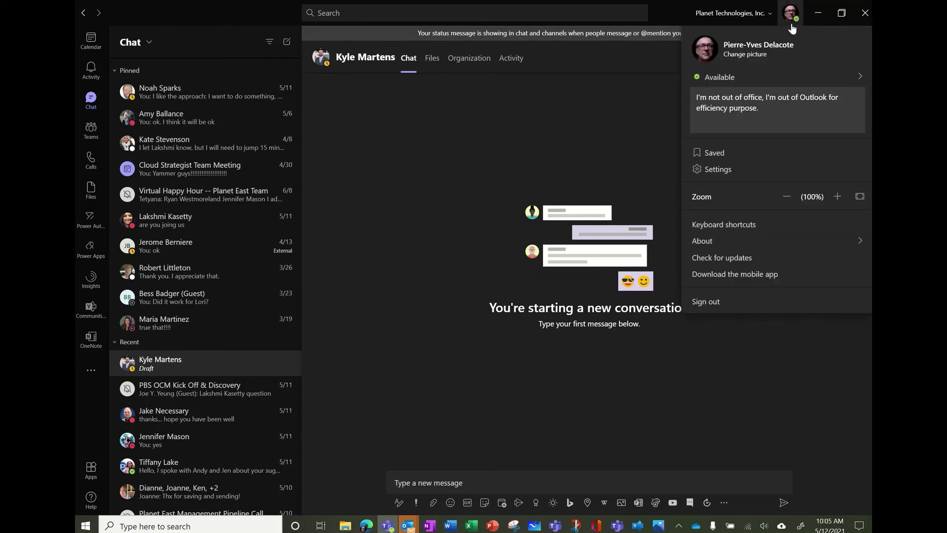
pyautogui.moveTo(746, 78)
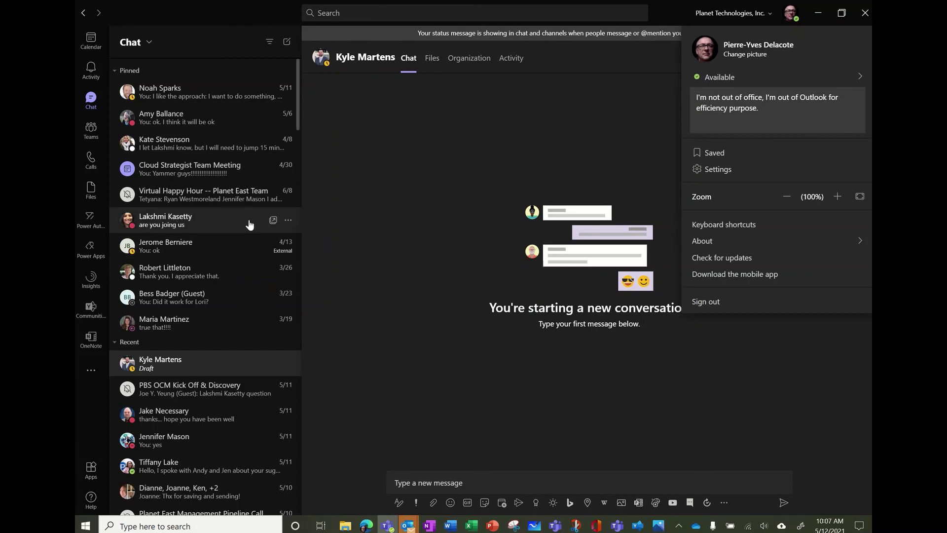
# - View the "Notify when available" option for the pinned chat whose last message is "are you joing us"
pyautogui.click(288, 220)
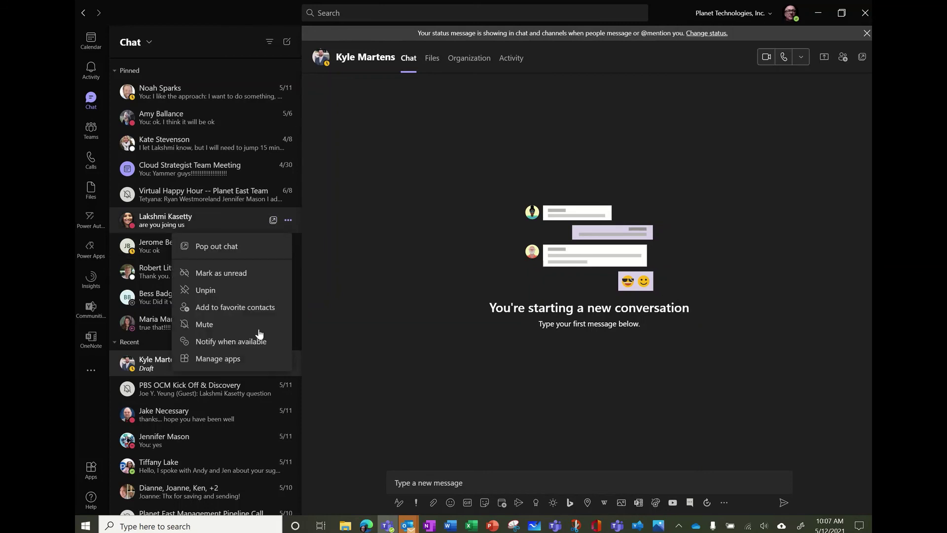
pyautogui.click(709, 130)
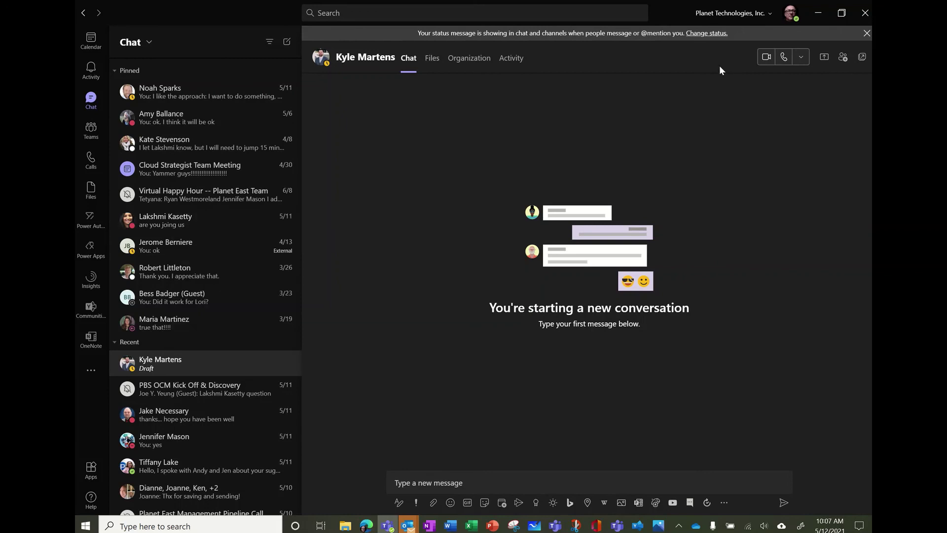
# - Review the manual presence statuses and the duration settings, including the selectable statuses and reset times, without applying a change
pyautogui.click(791, 18)
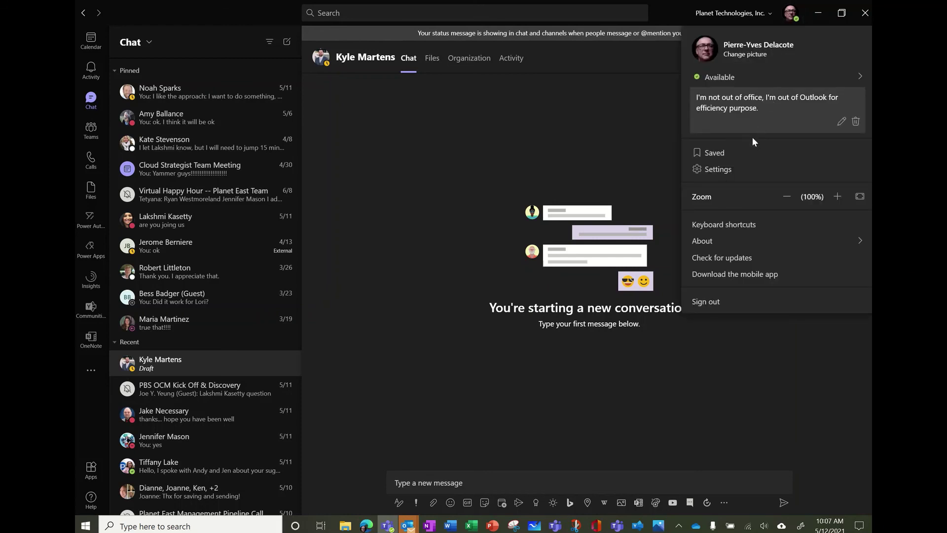
pyautogui.moveTo(736, 238)
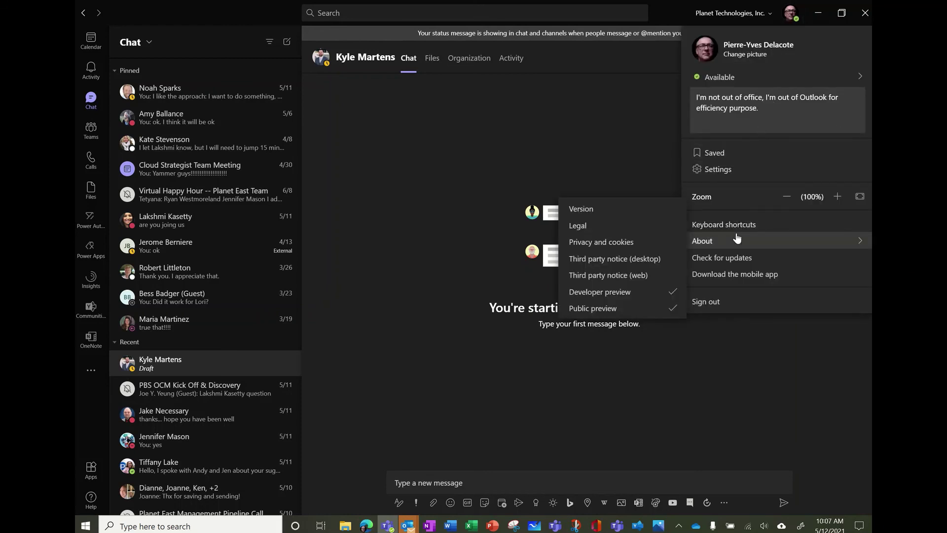
pyautogui.moveTo(717, 74)
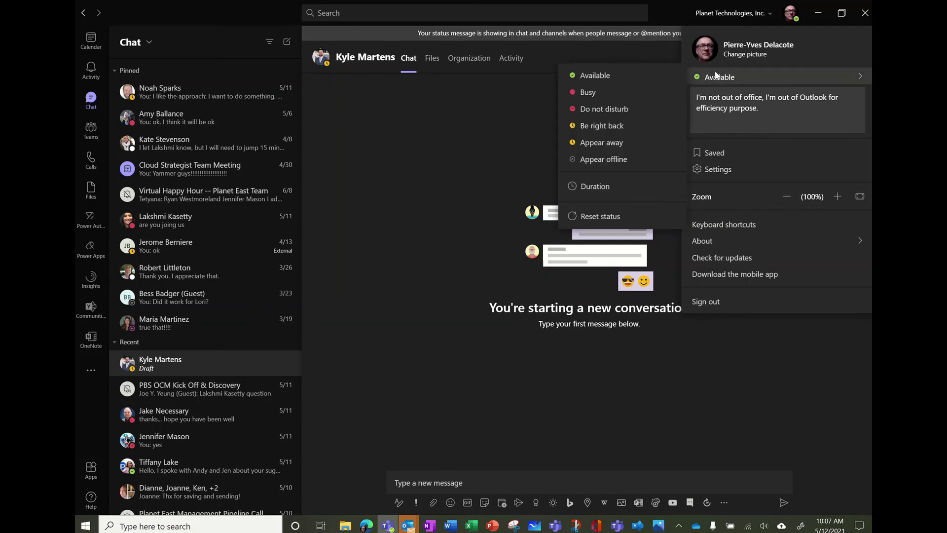
pyautogui.click(595, 186)
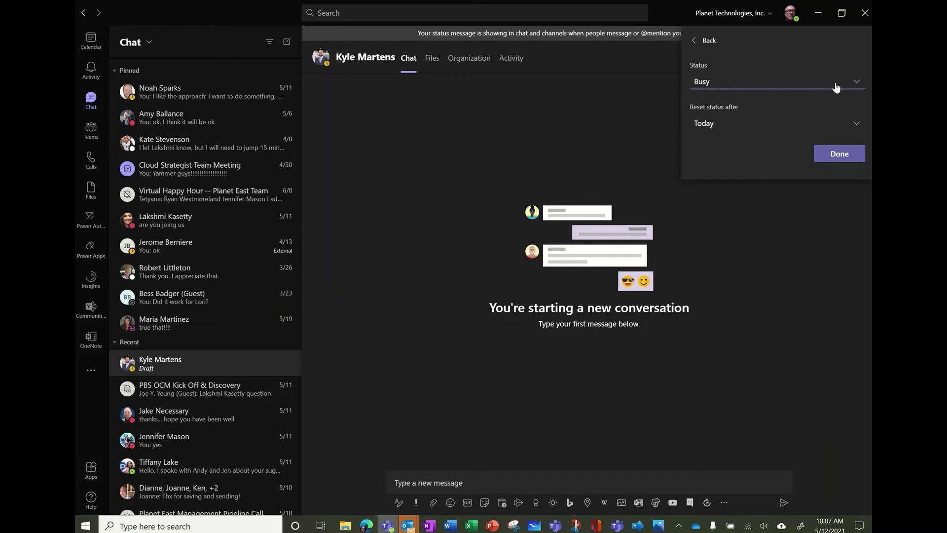
pyautogui.click(857, 85)
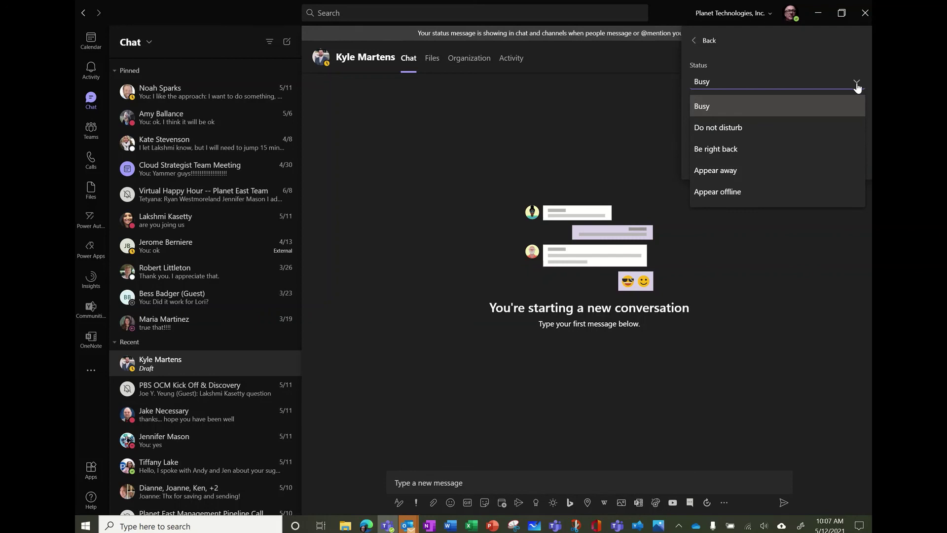
pyautogui.click(779, 79)
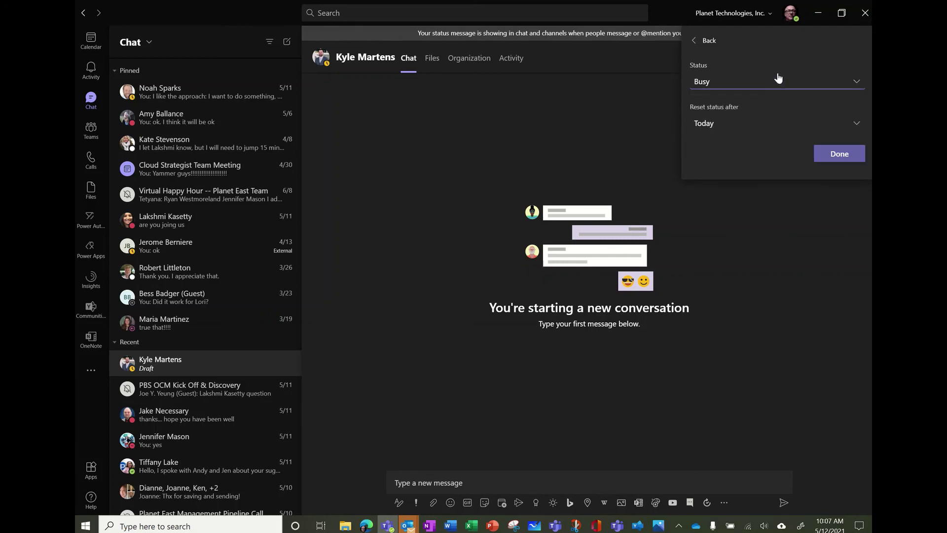
pyautogui.click(856, 124)
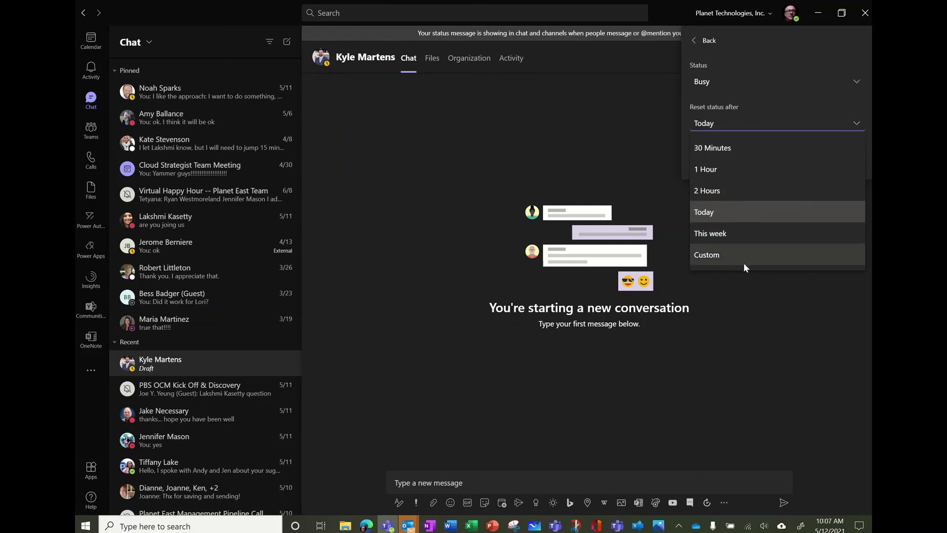
pyautogui.click(630, 161)
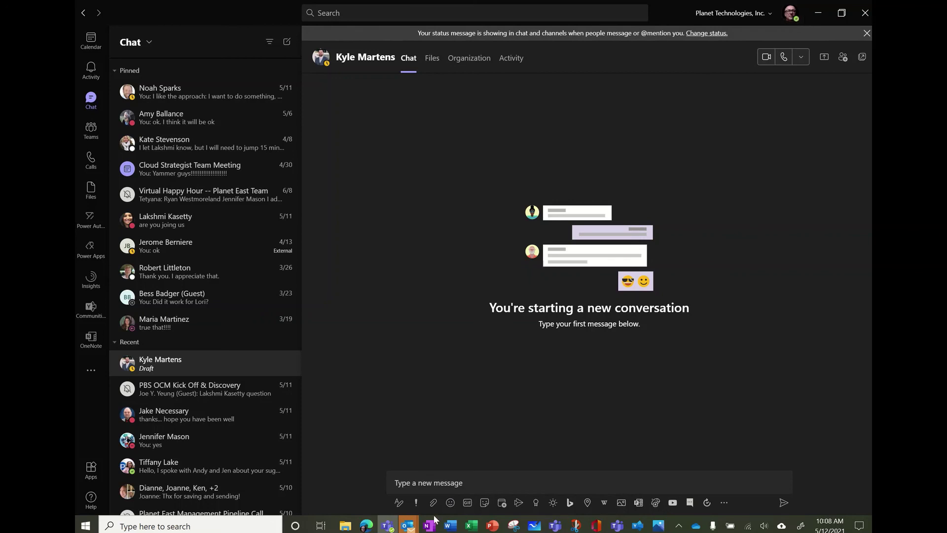
# - Run a send/receive in Outlook, and recheck the presence status in the Teams profile menu
pyautogui.click(414, 527)
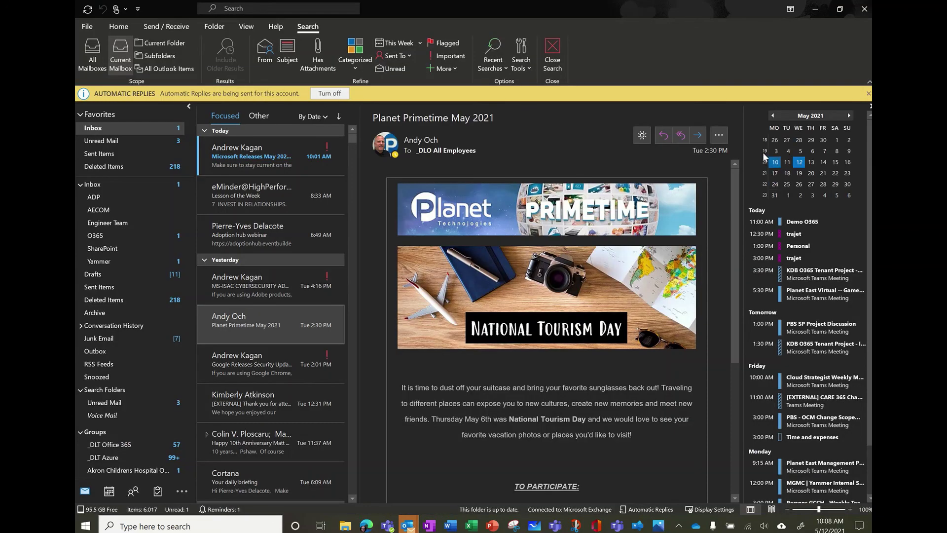
pyautogui.click(88, 9)
pyautogui.click(818, 11)
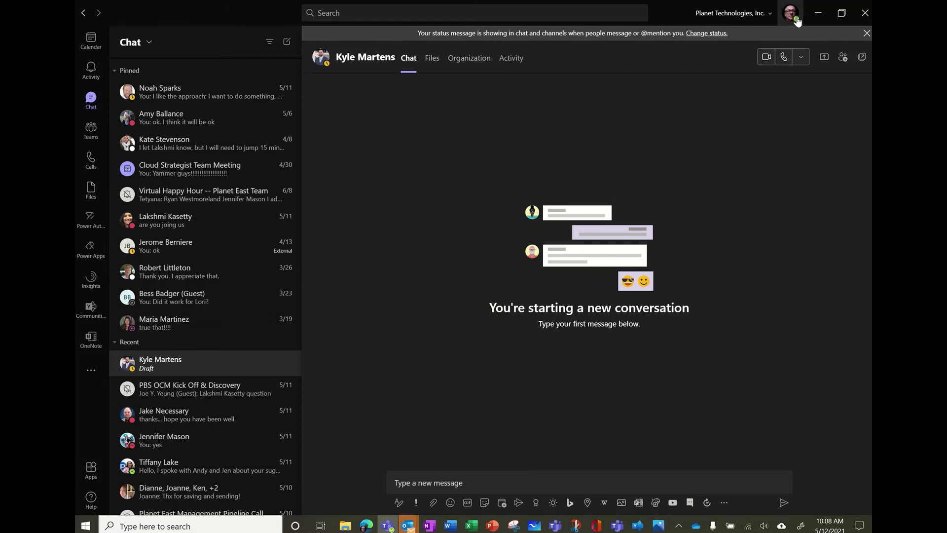
pyautogui.click(792, 14)
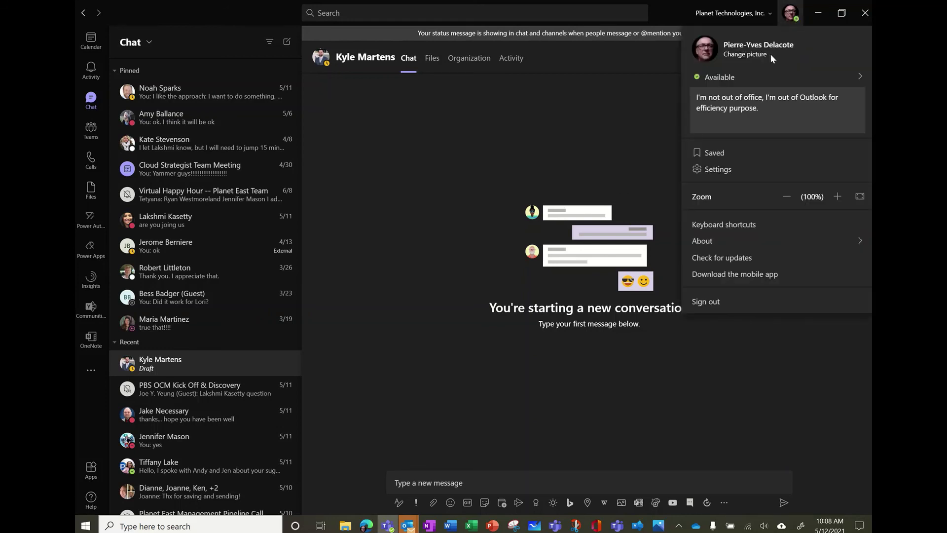
pyautogui.moveTo(745, 78)
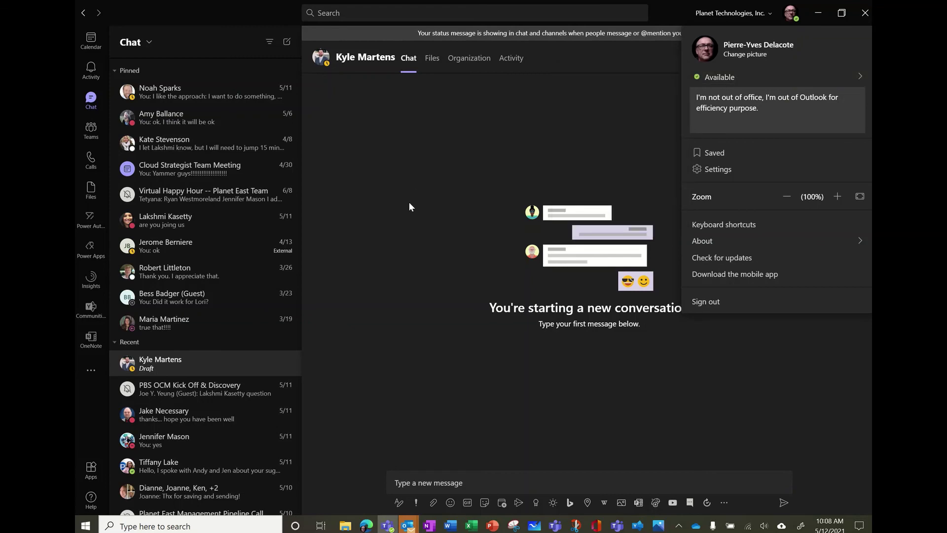